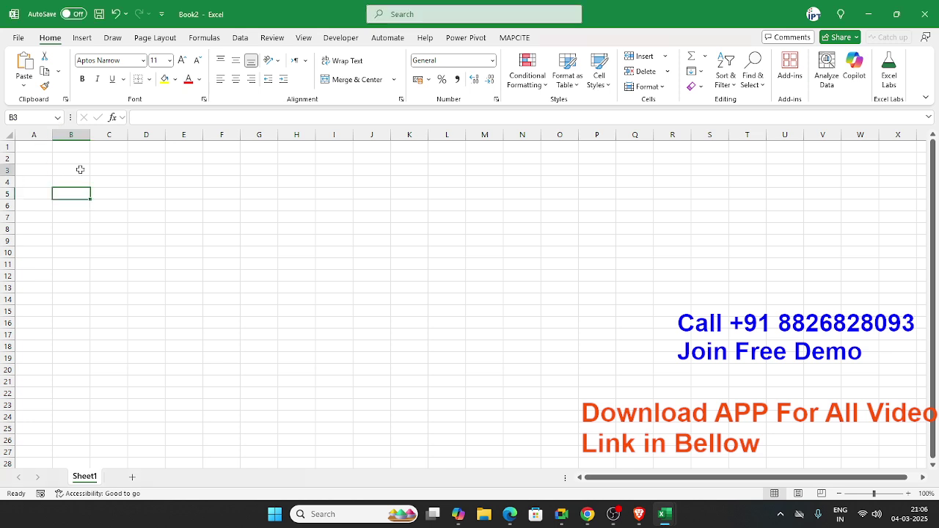
Hide the worksheet gridlines.
click(79, 169)
click(163, 41)
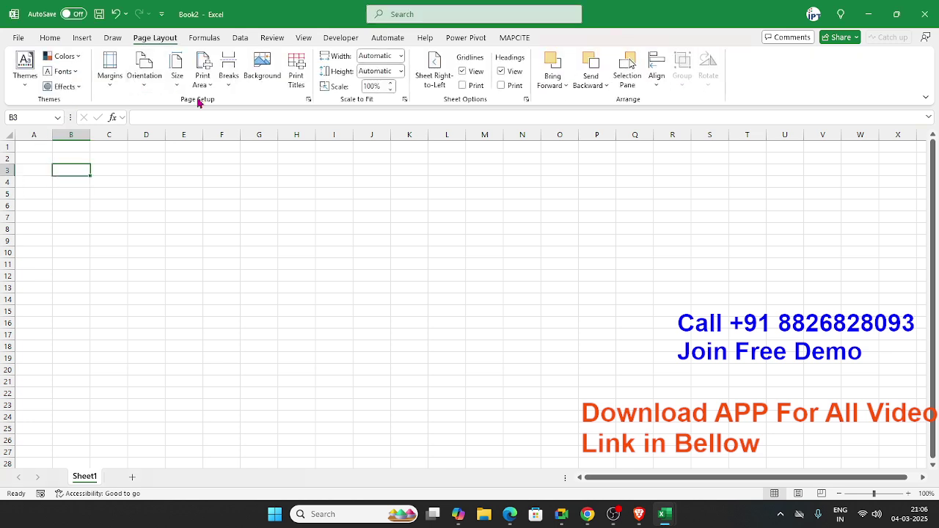
click(470, 74)
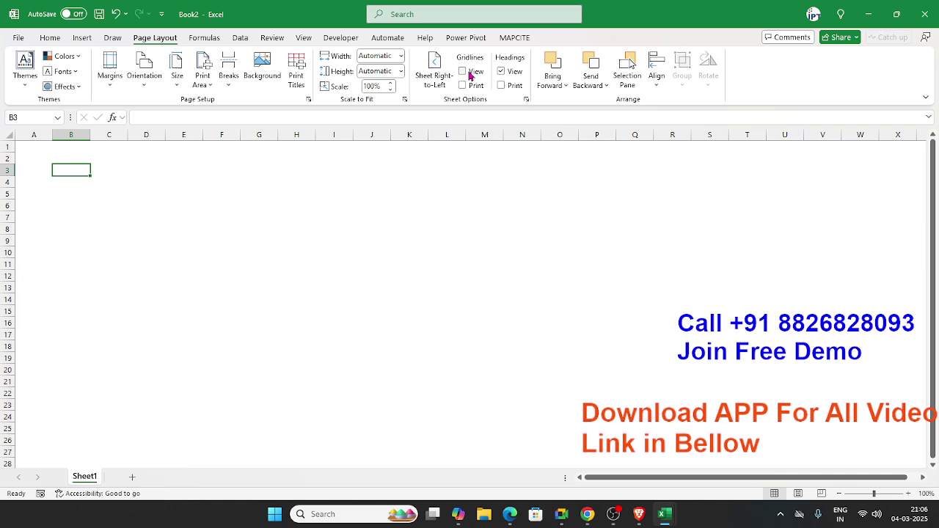
Enter the title "Project Planner" in B2 and make row 2 about three times as tall.
click(68, 159)
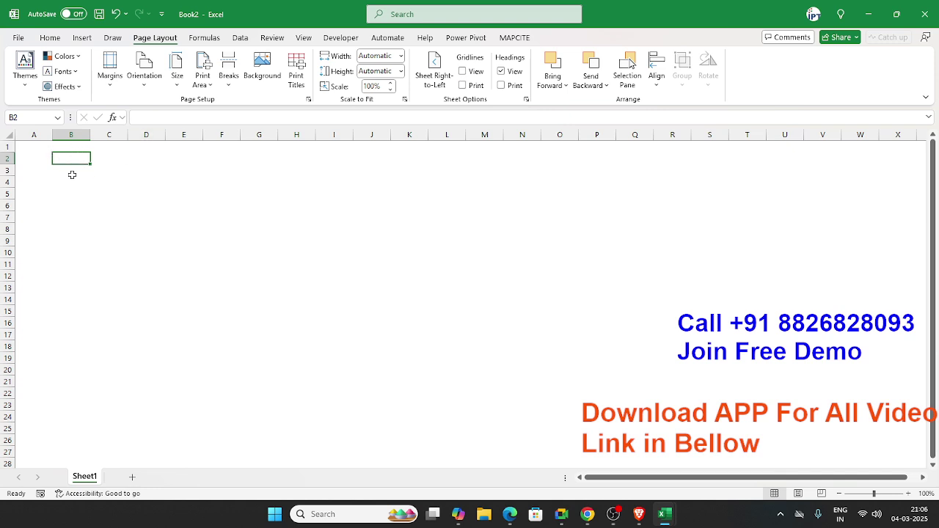
text(Project Planner)
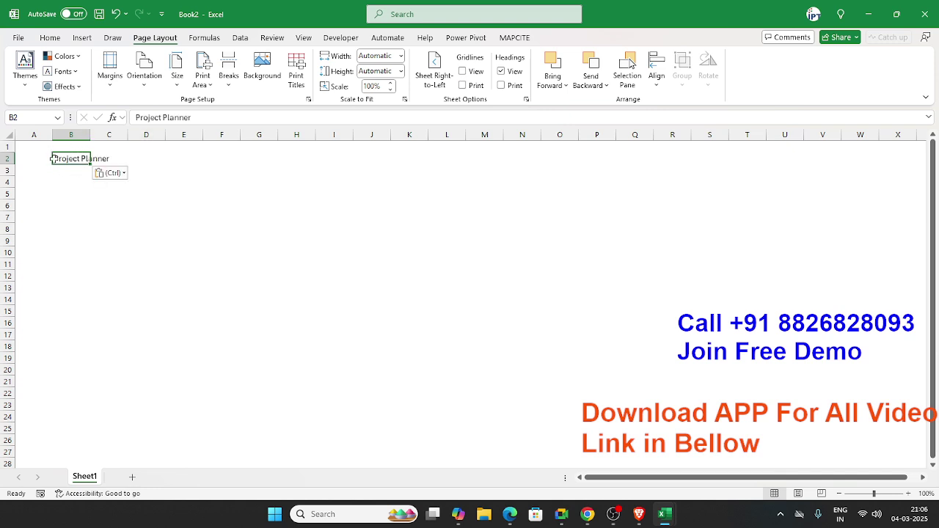
drag(10, 164, 14, 187)
Increase the font size of the "Project Planner" title to 36.
click(51, 38)
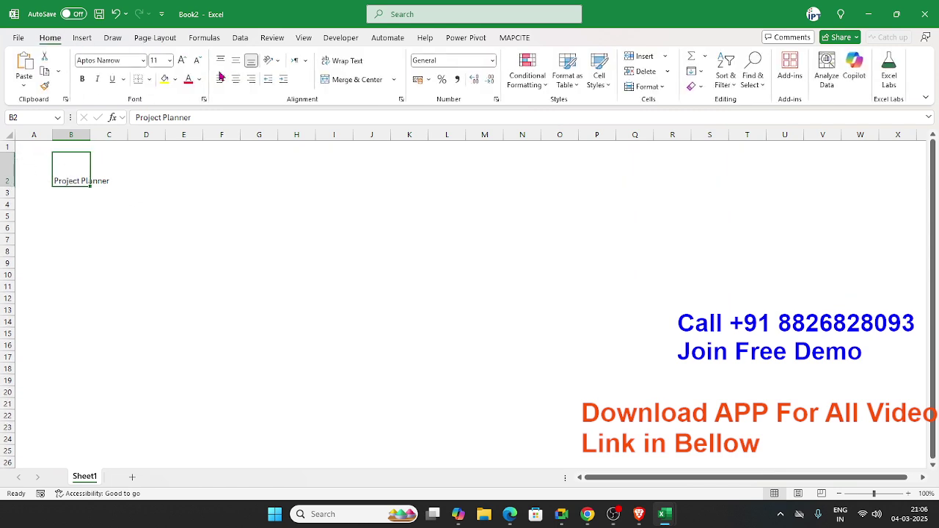
click(182, 61)
click(182, 60)
click(182, 61)
click(182, 61)
click(182, 61)
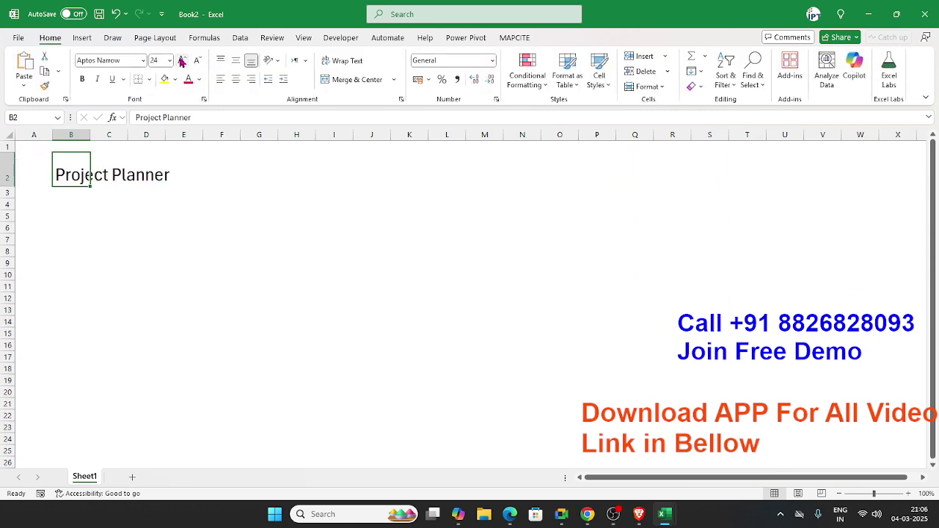
click(182, 61)
click(182, 61)
click(182, 60)
click(182, 61)
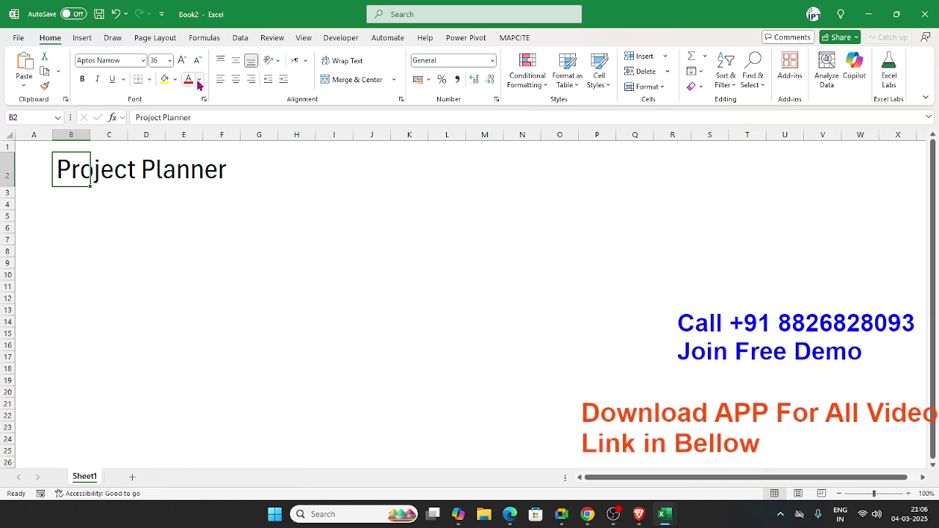
Format the "Project Planner" title with a dark purple font color and bold.
click(199, 80)
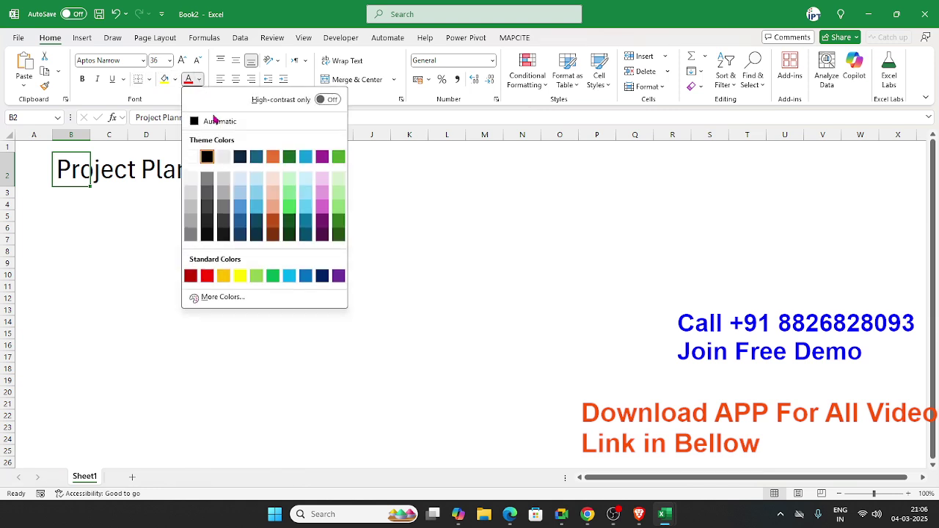
click(323, 228)
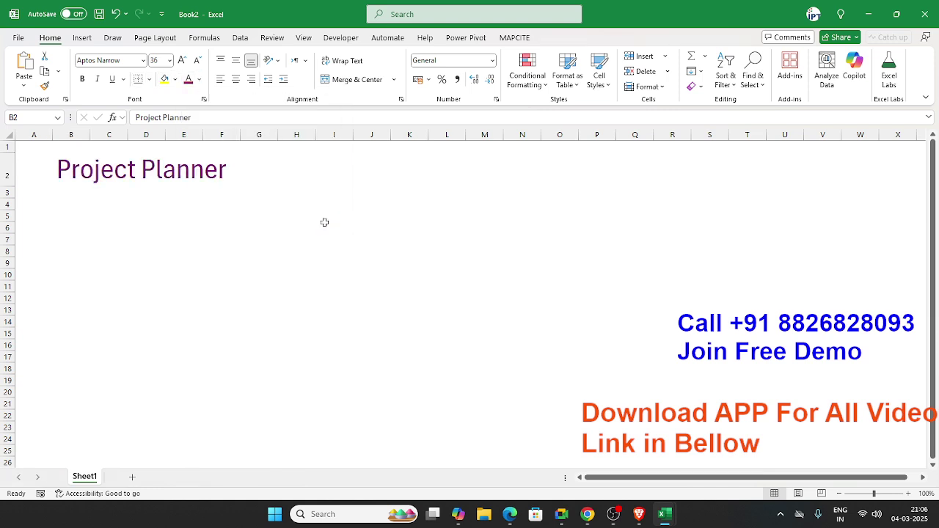
key(ctrl+b)
click(176, 212)
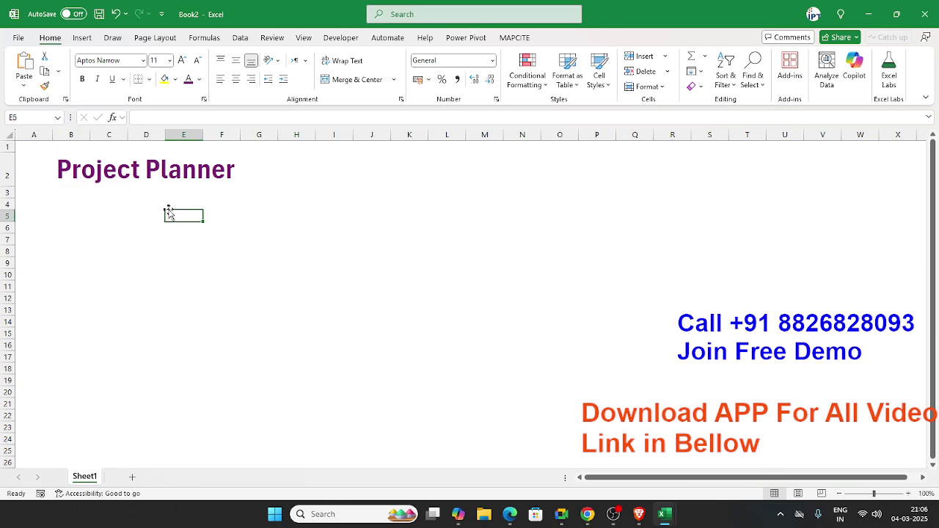
click(184, 185)
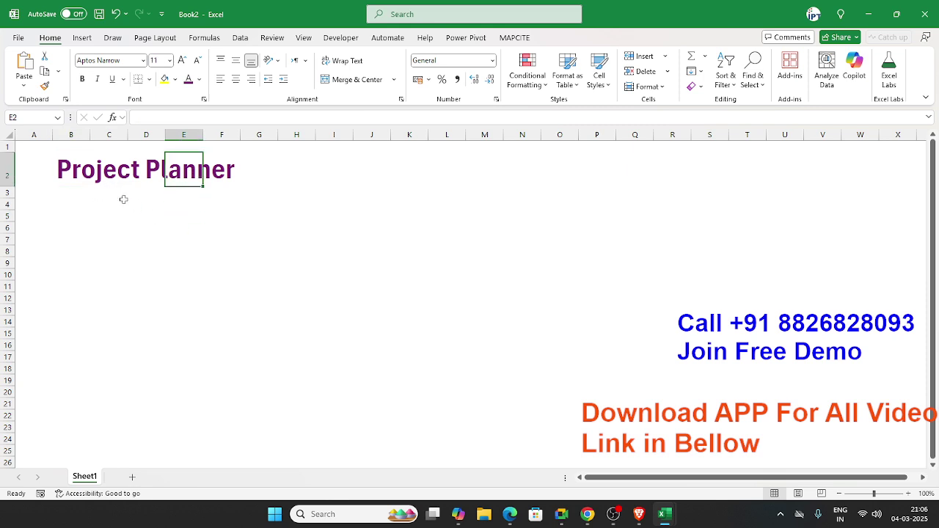
Enter the column header "Project" in B5.
click(71, 227)
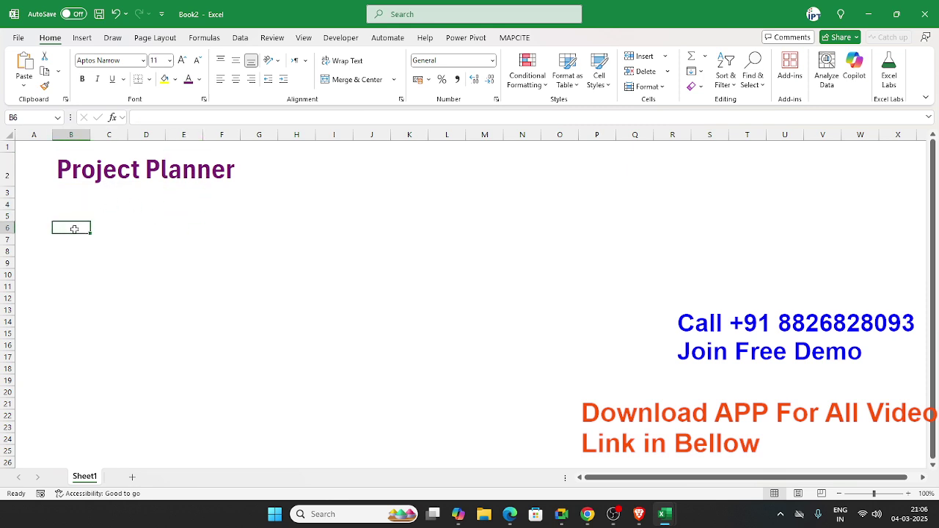
click(66, 218)
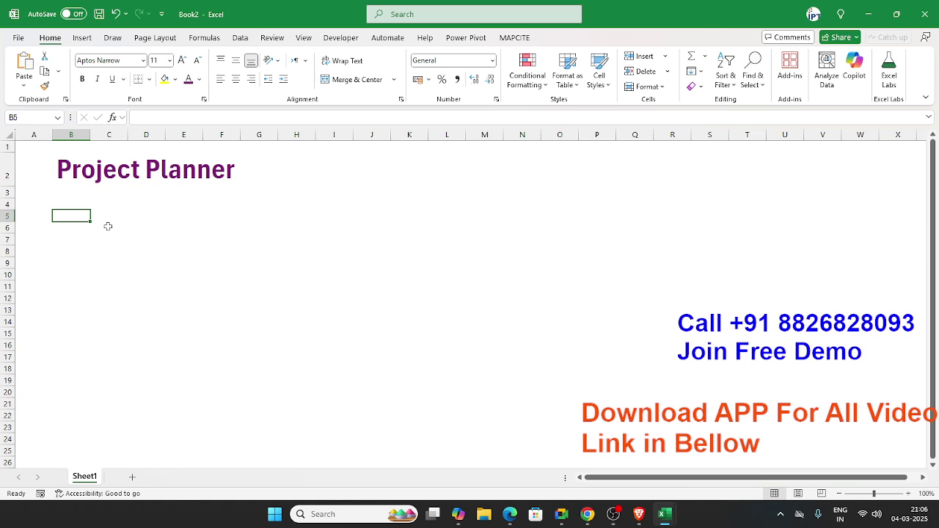
text(Project)
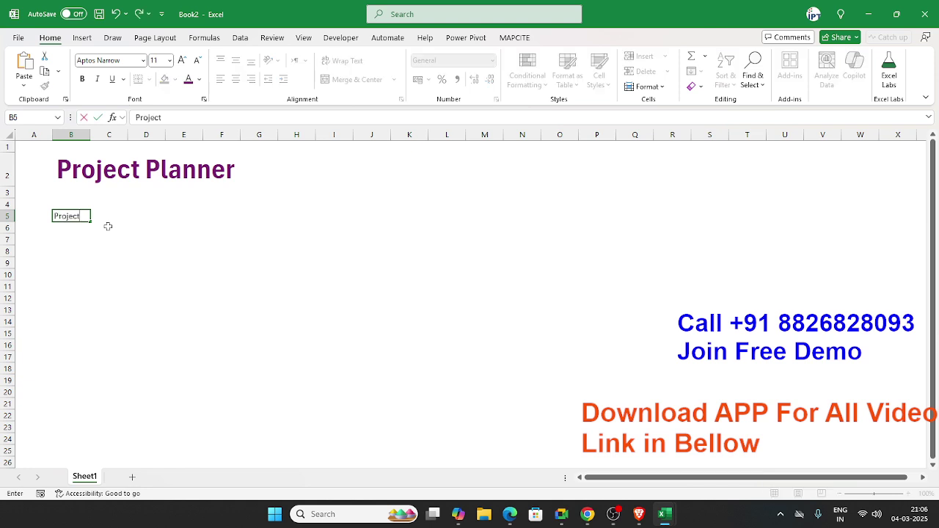
key(Return)
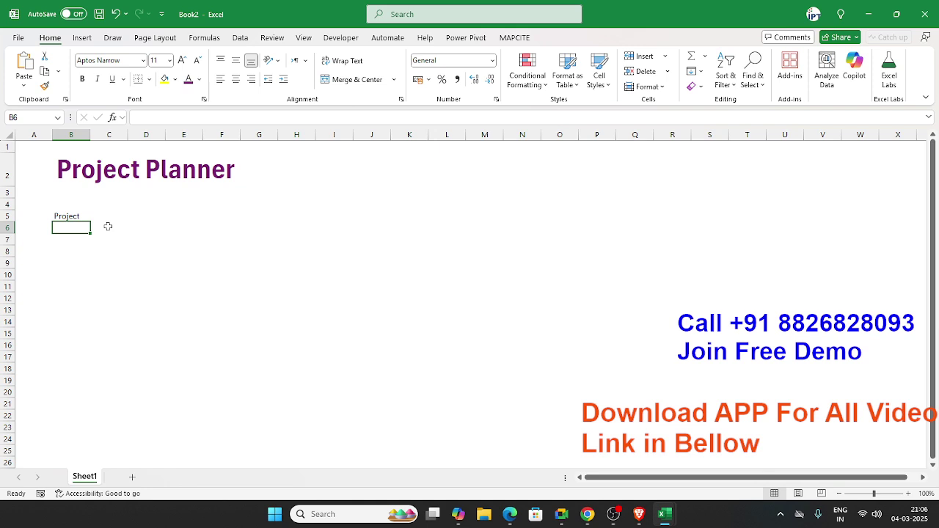
text(Po)
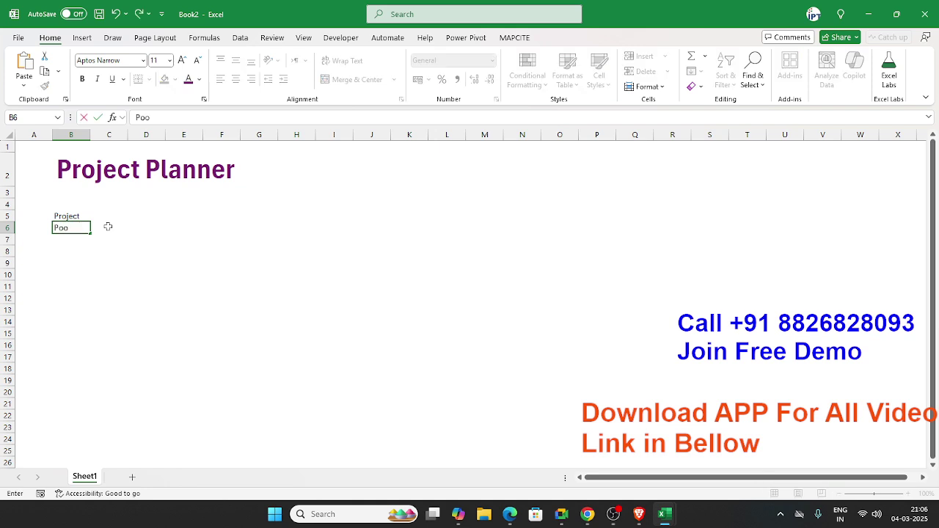
text(o)
key(Escape)
key(Down)
key(Up)
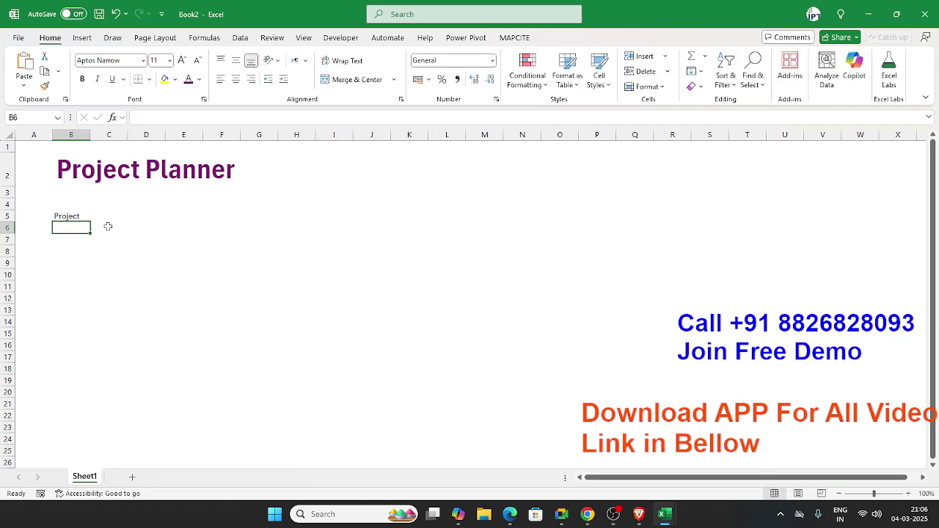
Enter "Pro-1" in B7 and fill the series down to "Pro-10" in B16.
key(Down)
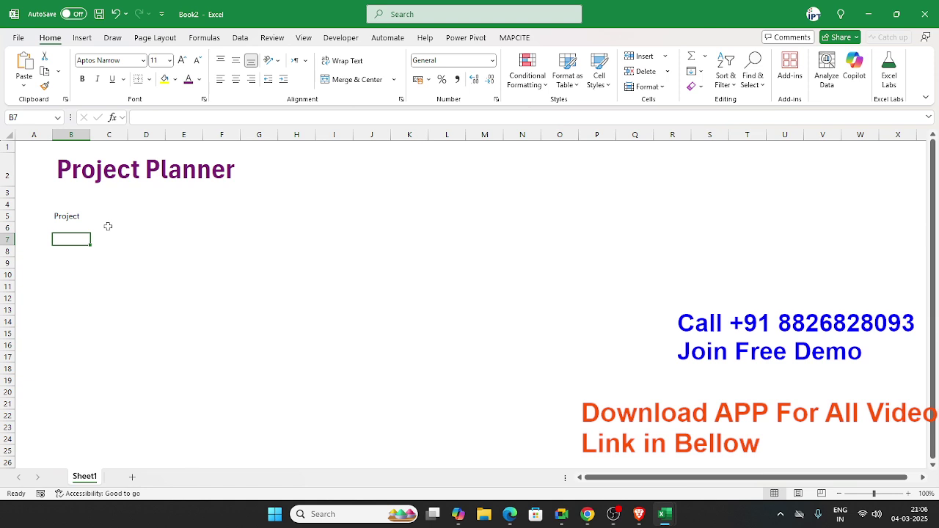
text(Pro-1)
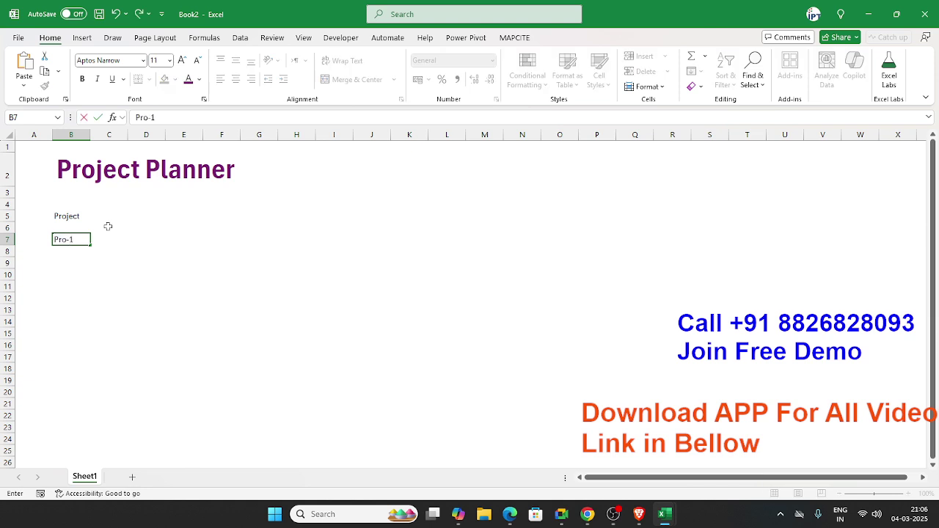
key(Return)
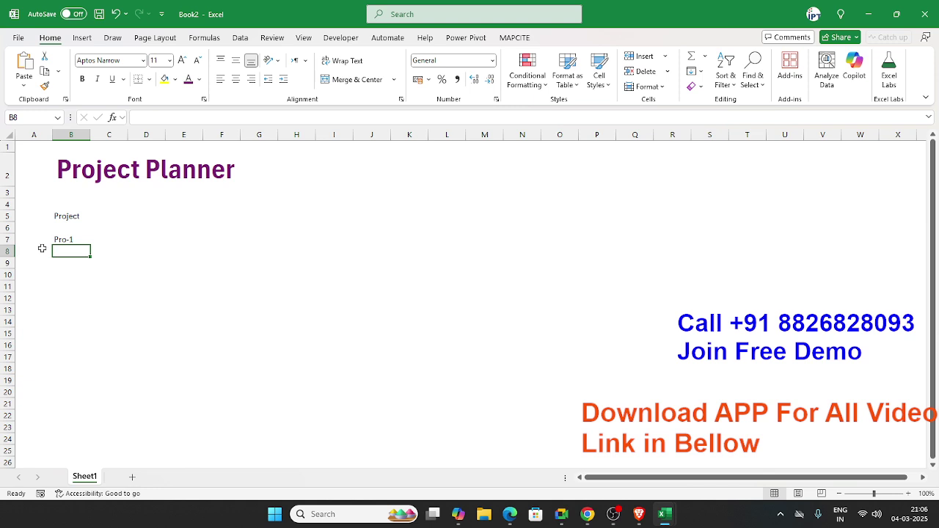
click(65, 240)
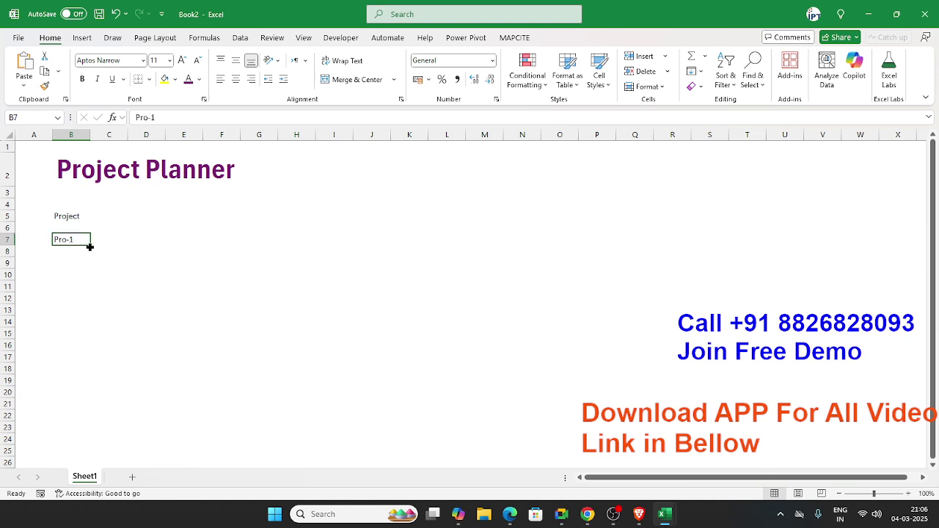
drag(90, 248, 88, 352)
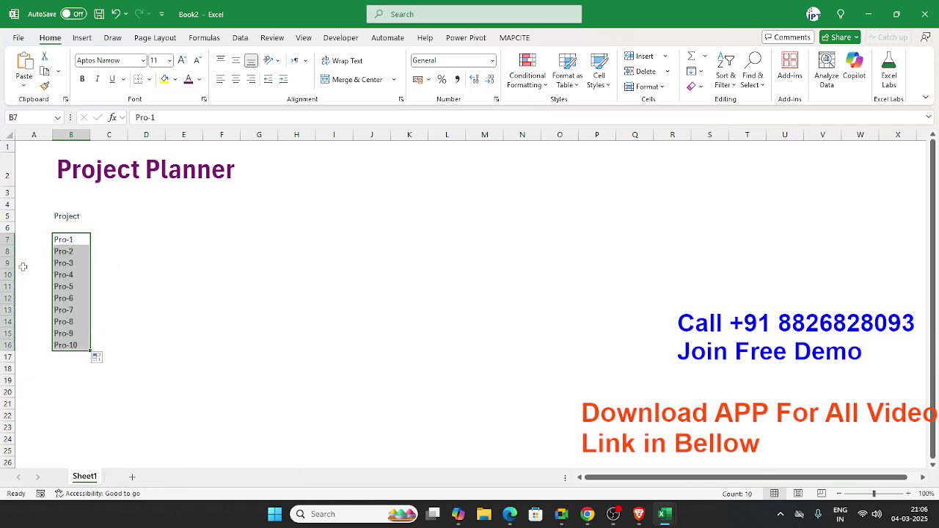
Increase the height of rows 7 to 16 to about double.
drag(7, 240, 9, 346)
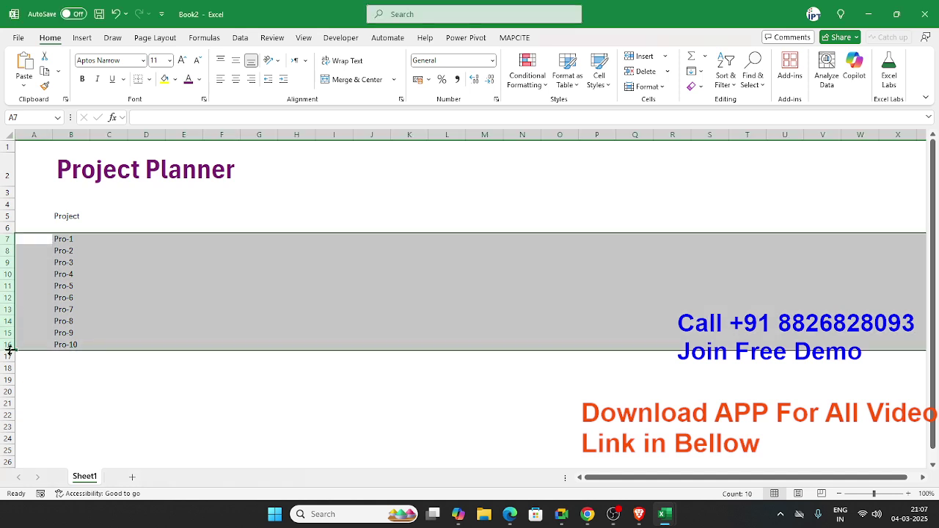
drag(10, 349, 8, 362)
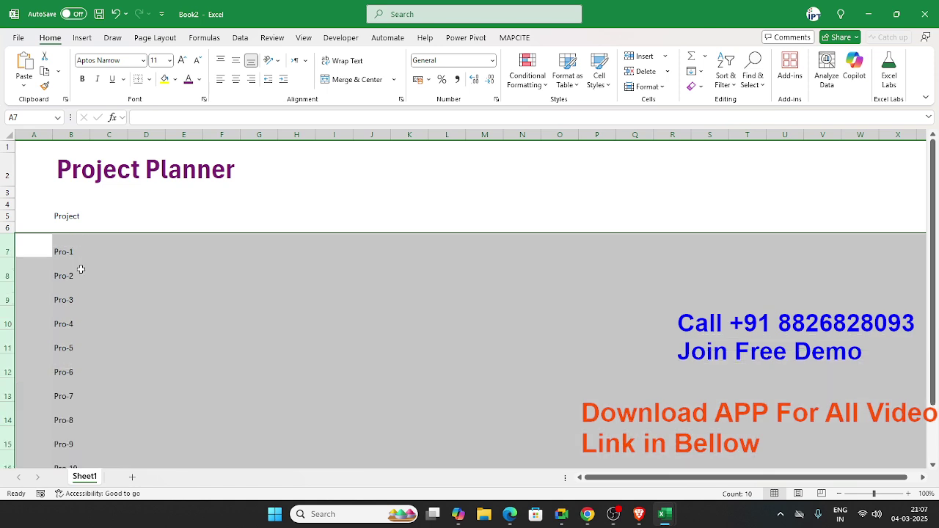
scroll(80, 270, down, 2)
scroll(75, 269, up, 2)
click(87, 246)
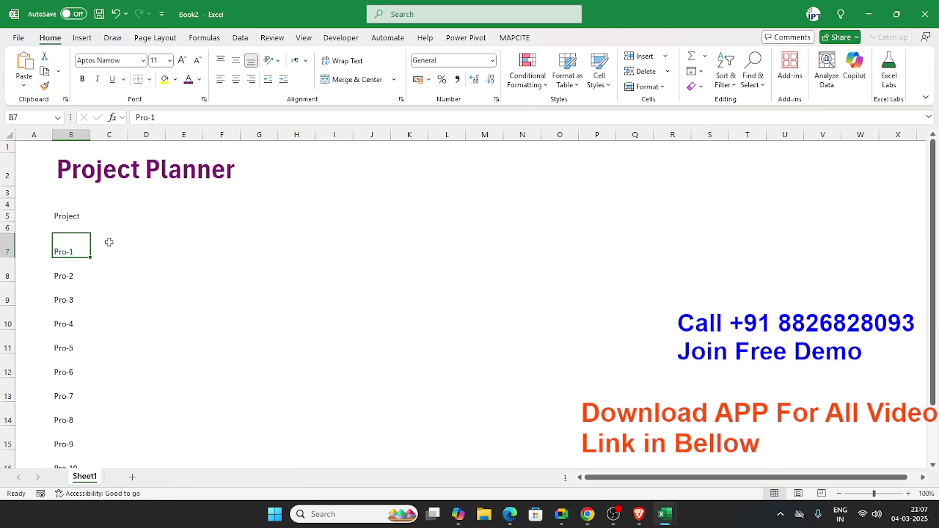
Enter the headers "Plan Start" in C5 and "Plan Duration" in D5.
key(Up)
key(Up)
key(Right)
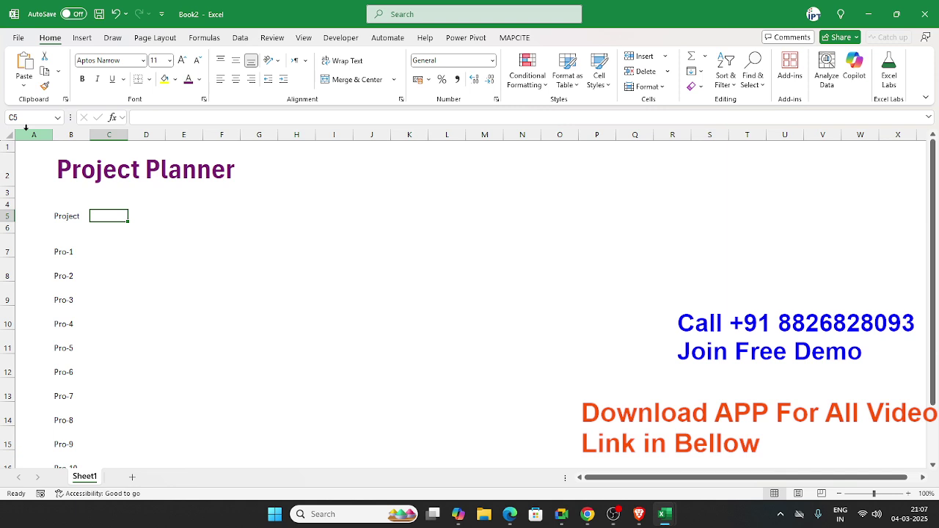
text(Plan)
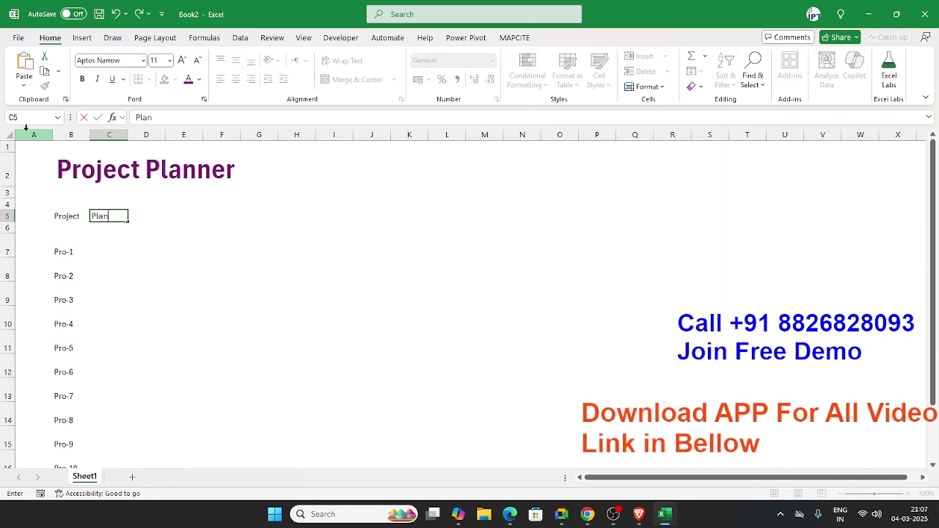
text( Start)
key(Return)
key(Up)
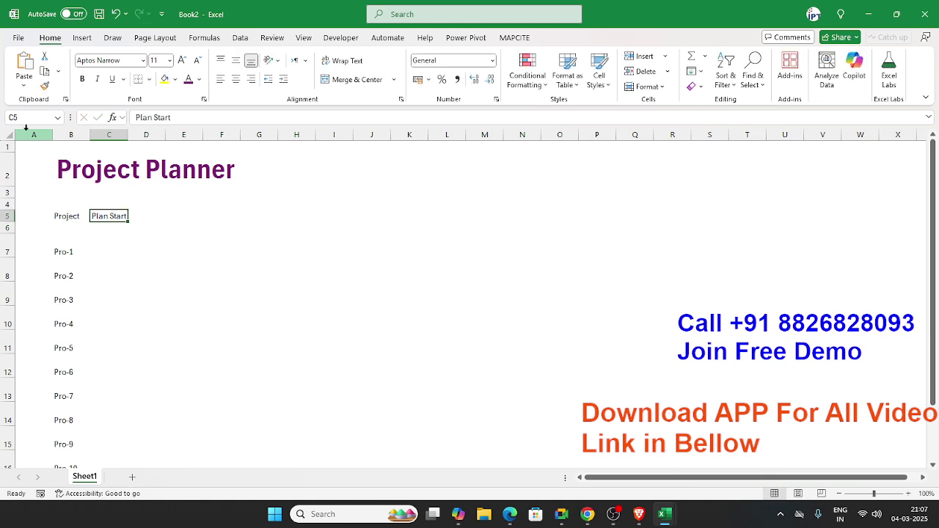
key(Right)
text(Pl)
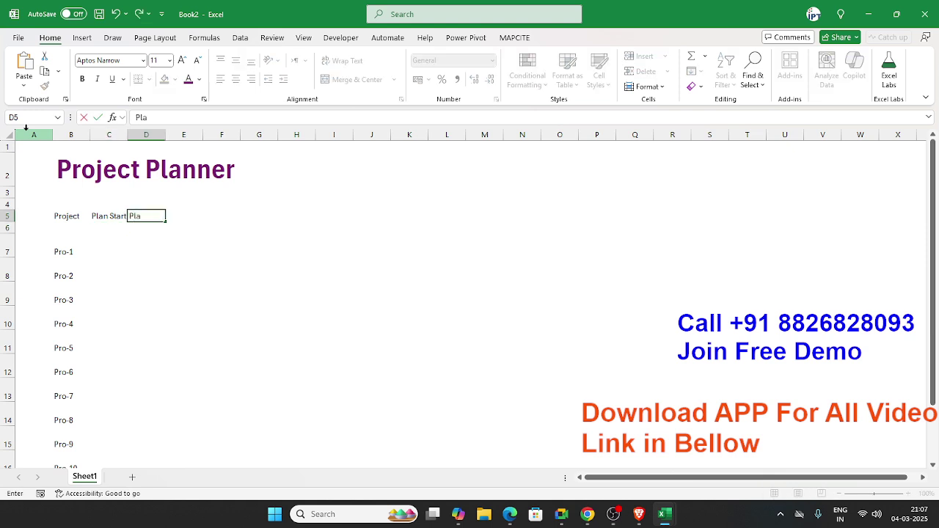
text(an Duration)
key(Return)
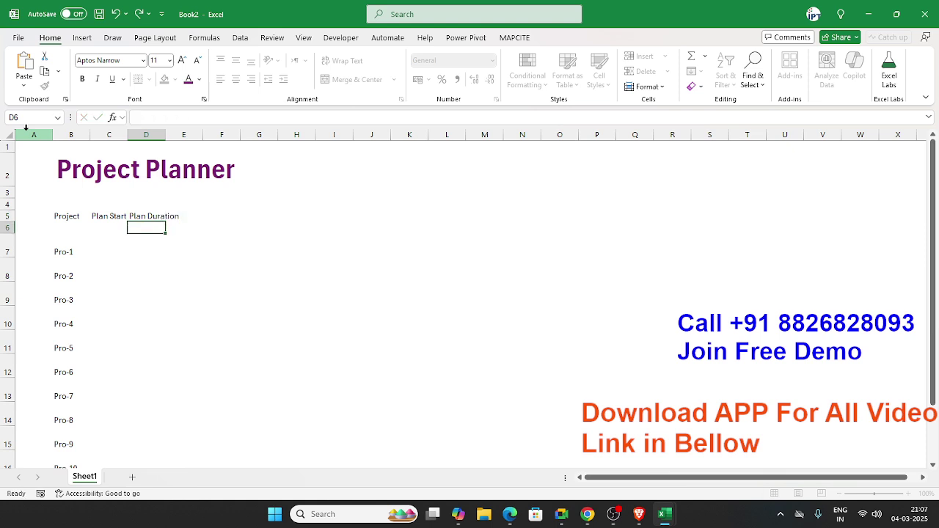
Enter the headers "Actual Plan" in E5 and "Actual Duration" in F5.
key(Up)
key(Right)
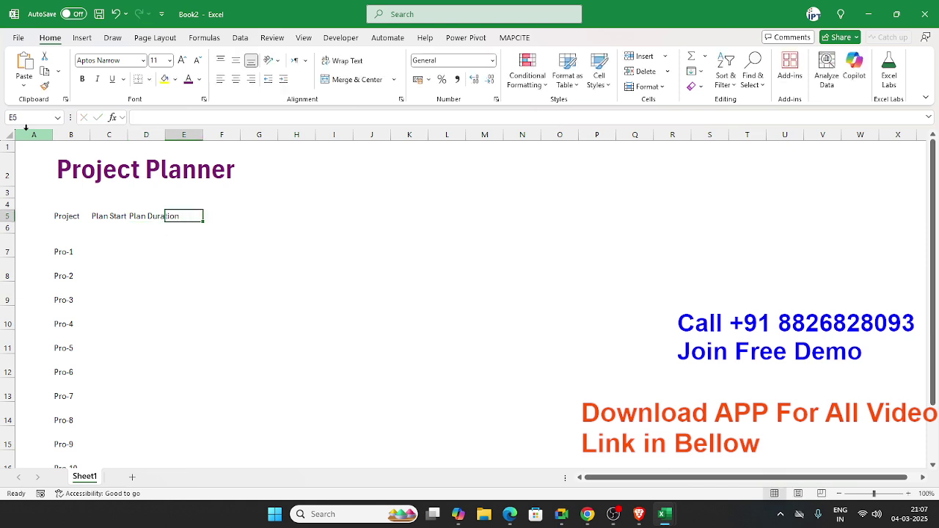
text(Ac)
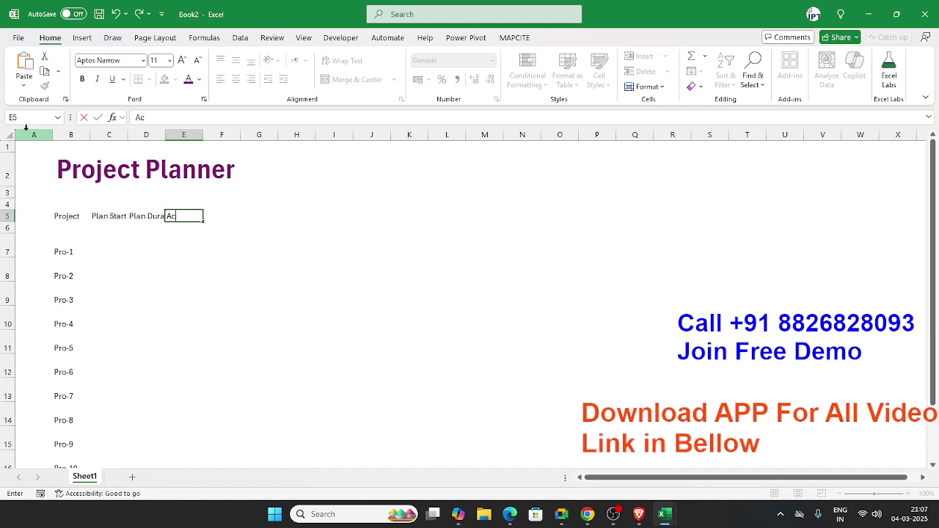
text(tual Plan)
key(Tab)
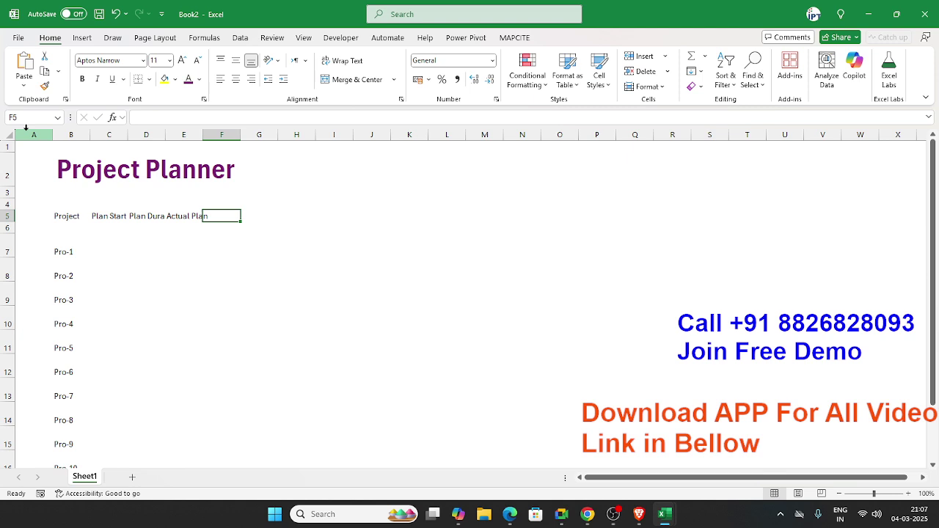
text(Actual)
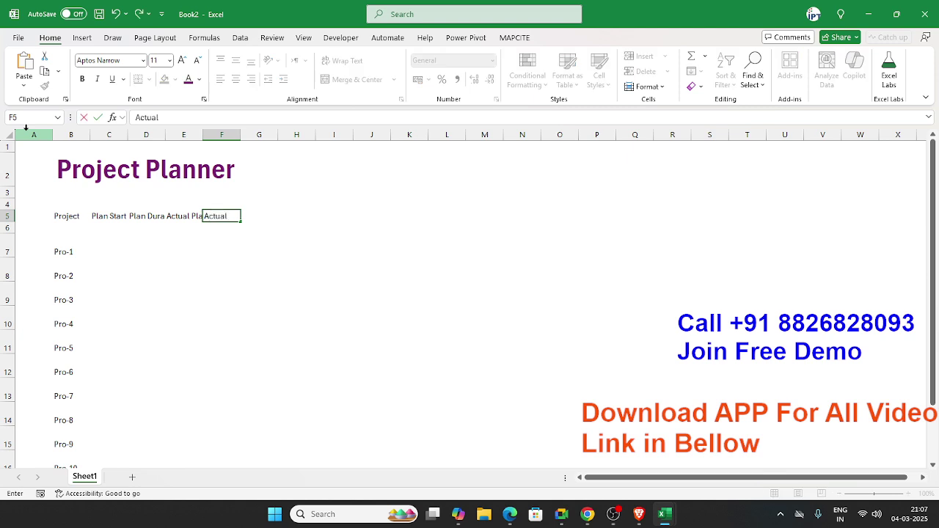
text( Duration)
key(Return)
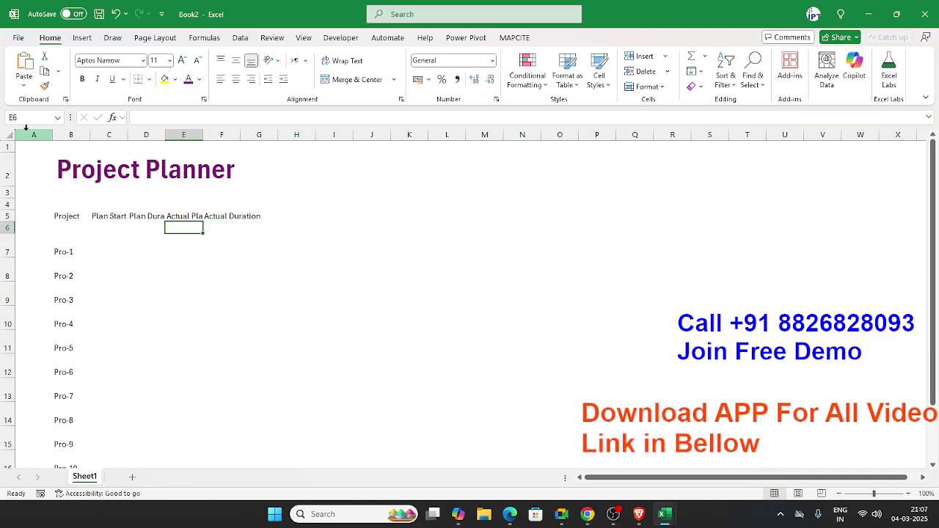
Enter the header "% of Completed" in G5.
key(Up)
key(Right)
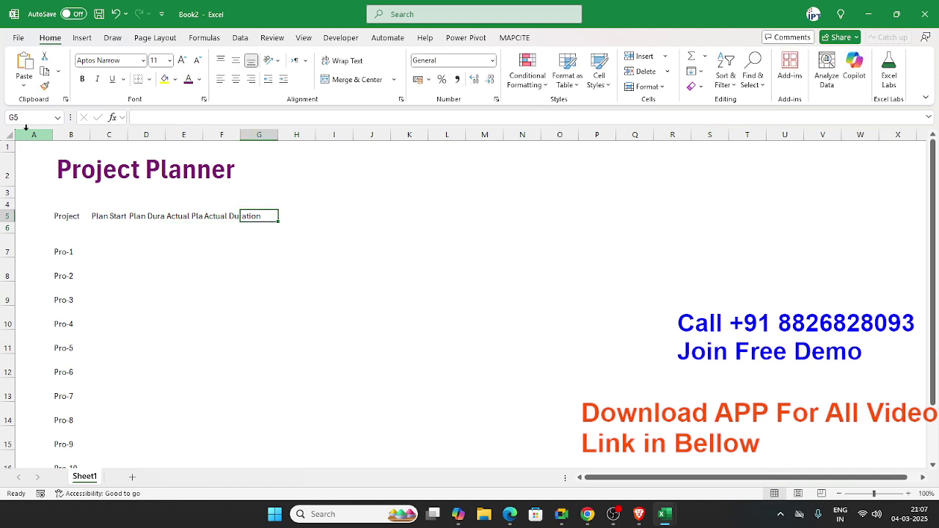
text(% of Completed)
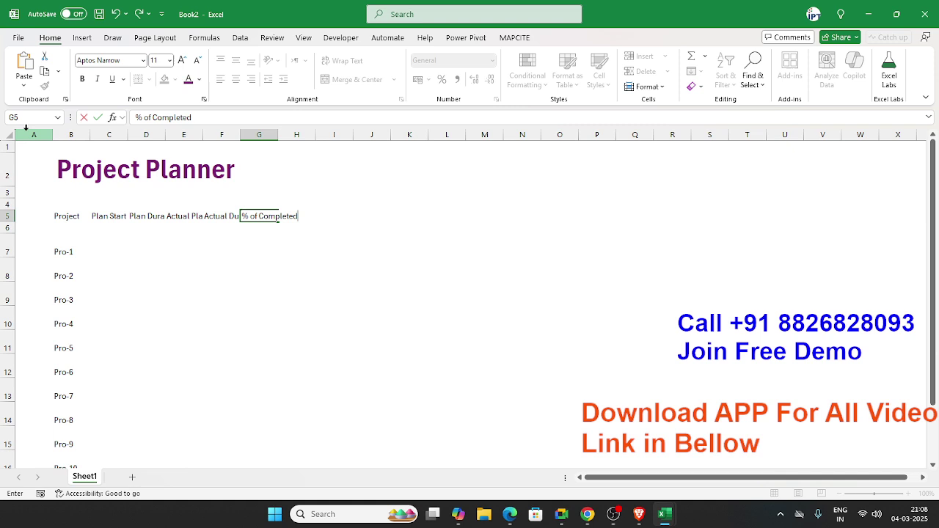
key(Return)
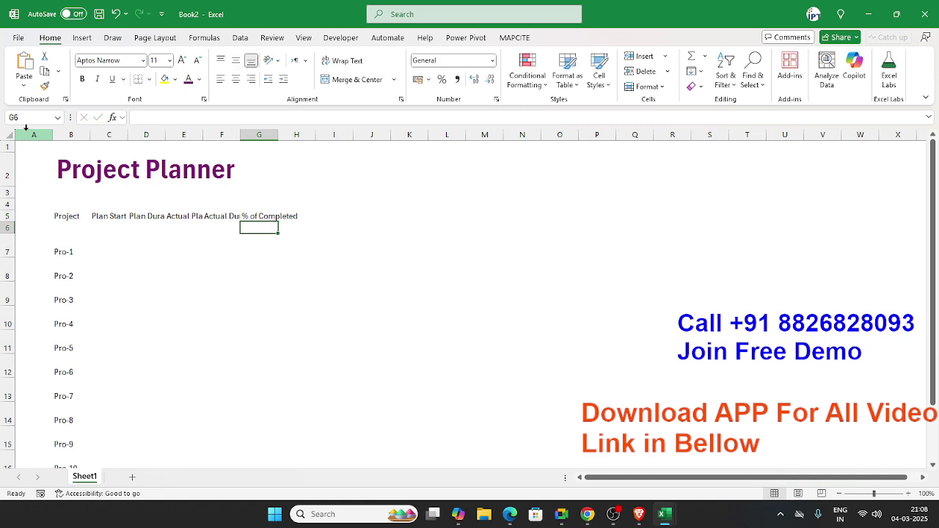
Increase the height of header row 5 to nearly triple and wrap the text in C5:H5.
click(109, 213)
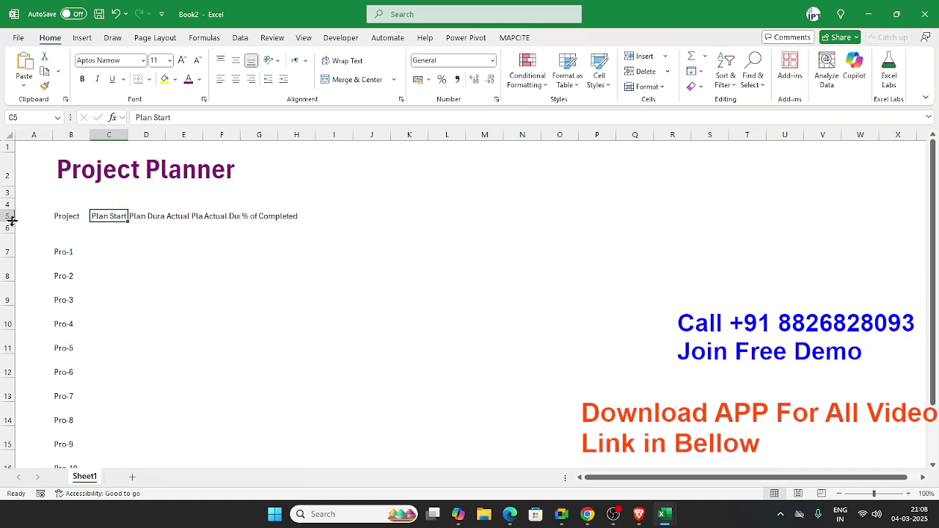
drag(12, 220, 9, 240)
drag(110, 235, 296, 234)
click(345, 60)
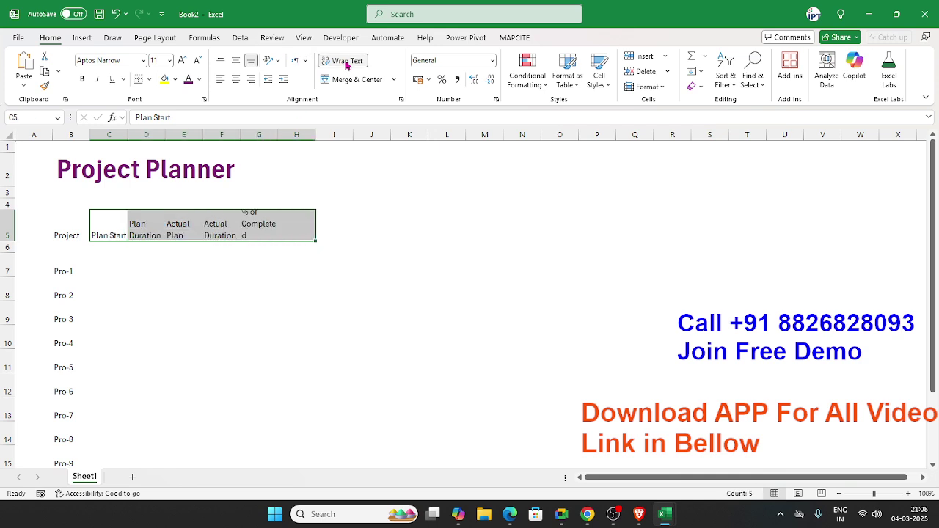
click(188, 269)
click(243, 232)
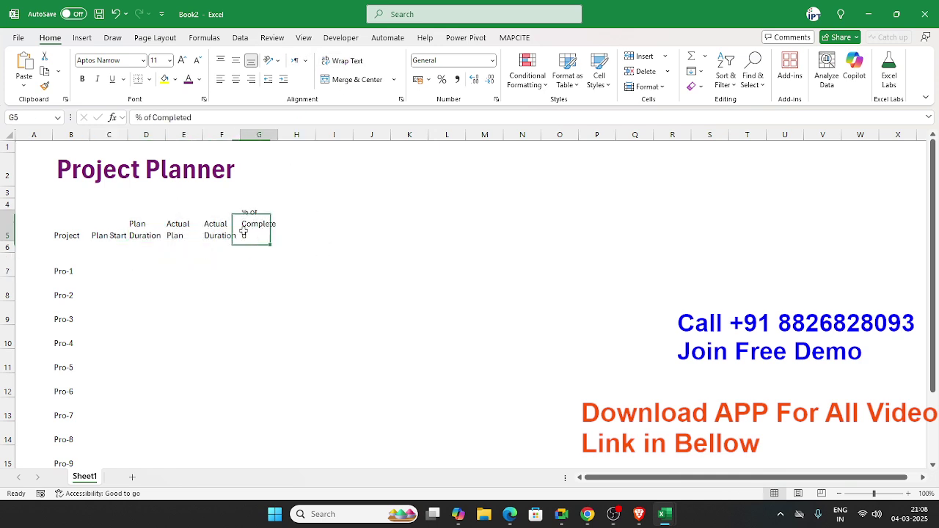
click(118, 227)
Enter =RANDBETWEEN(1,20) in C7 and fill it down to C16 for the Plan Start values.
click(120, 263)
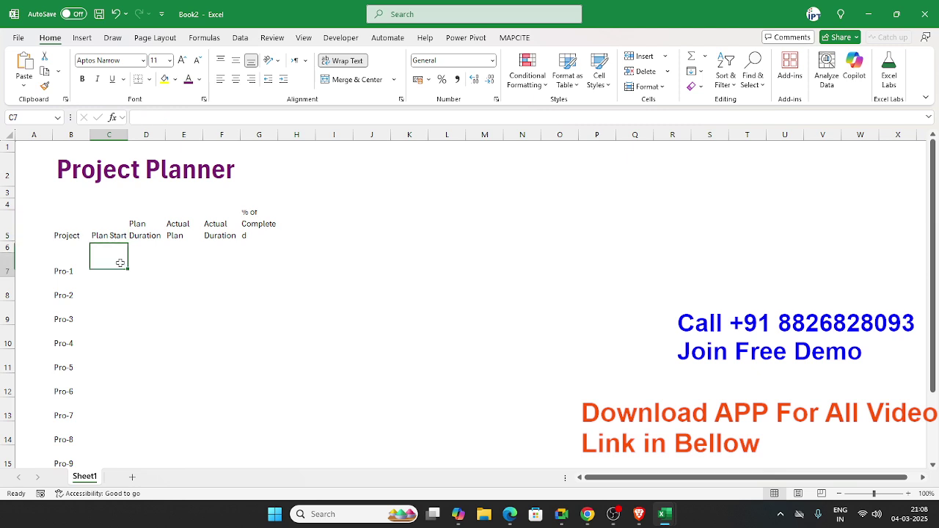
text(=ra)
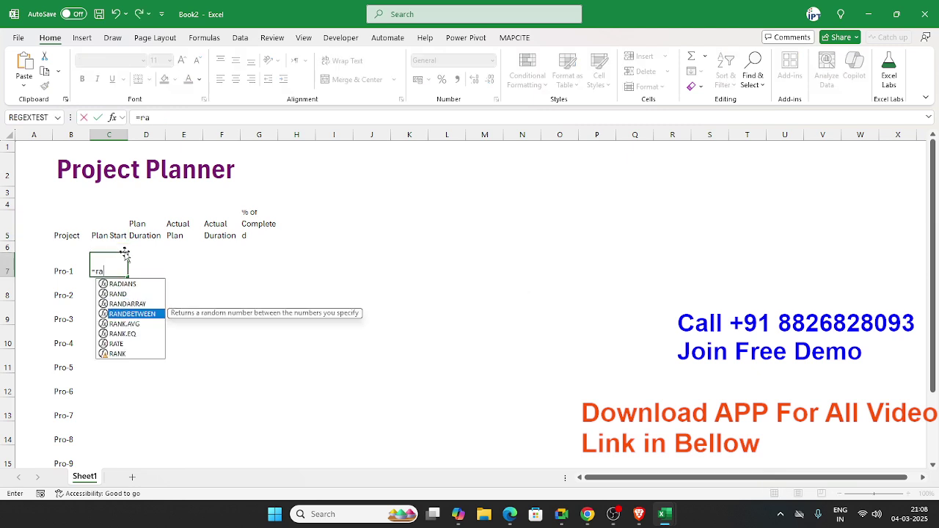
key(Tab)
text(1,2)
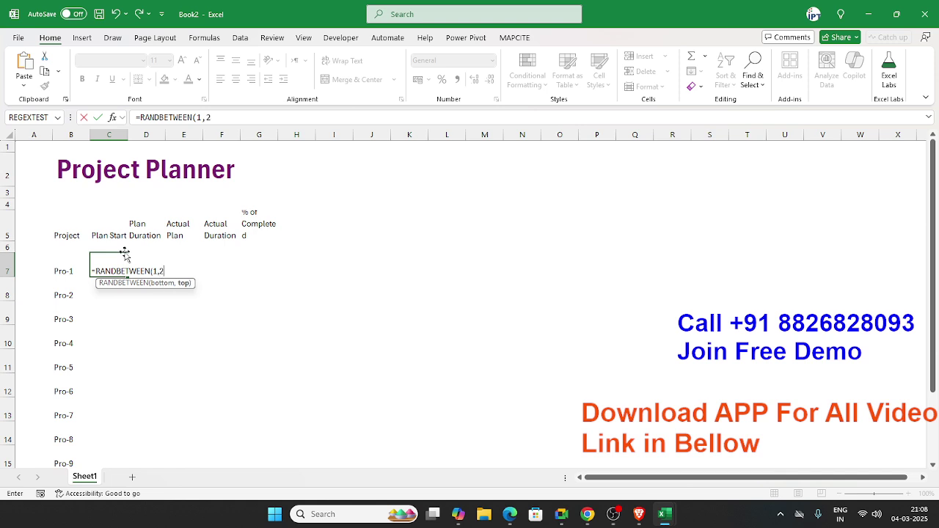
text(0)
key(Return)
click(120, 266)
scroll(117, 261, down, 2)
scroll(117, 259, up, 1)
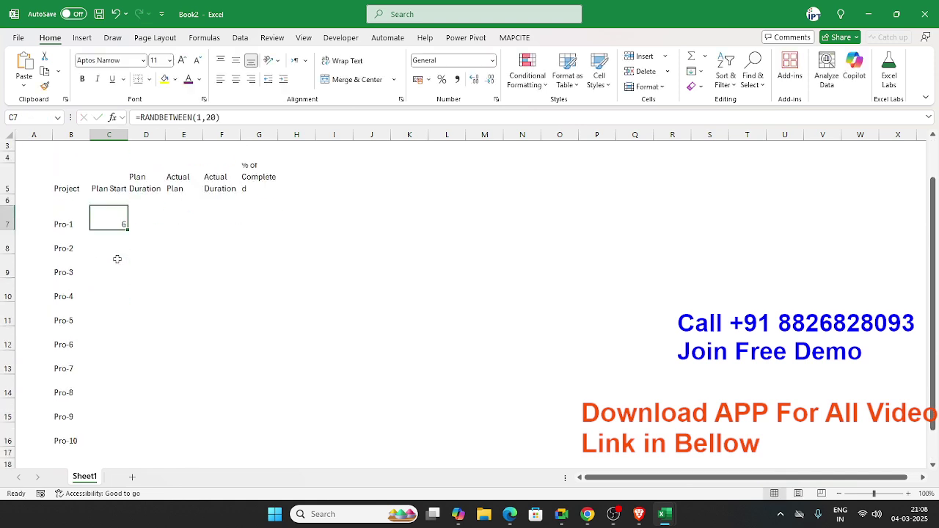
drag(127, 229, 110, 443)
Enter =RANDBETWEEN(1,10) in D7 and fill it down to D16 for the Plan Duration values.
click(149, 215)
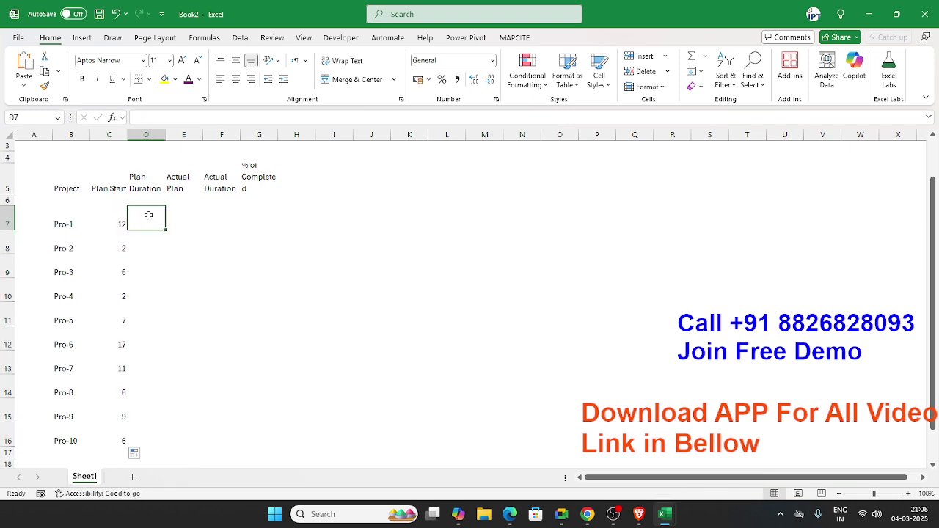
text(=ra)
key(Down)
key(Down)
key(Down)
key(Tab)
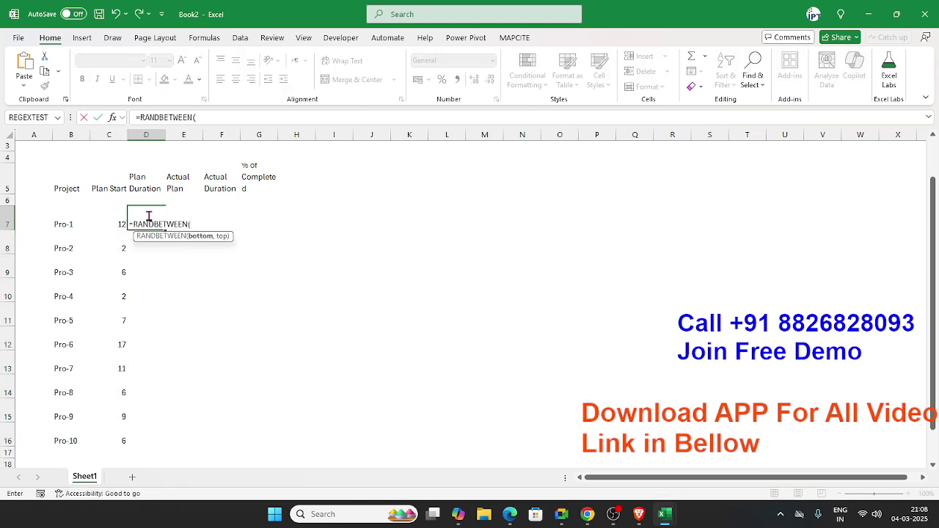
text(1,10)
key(Return)
click(149, 218)
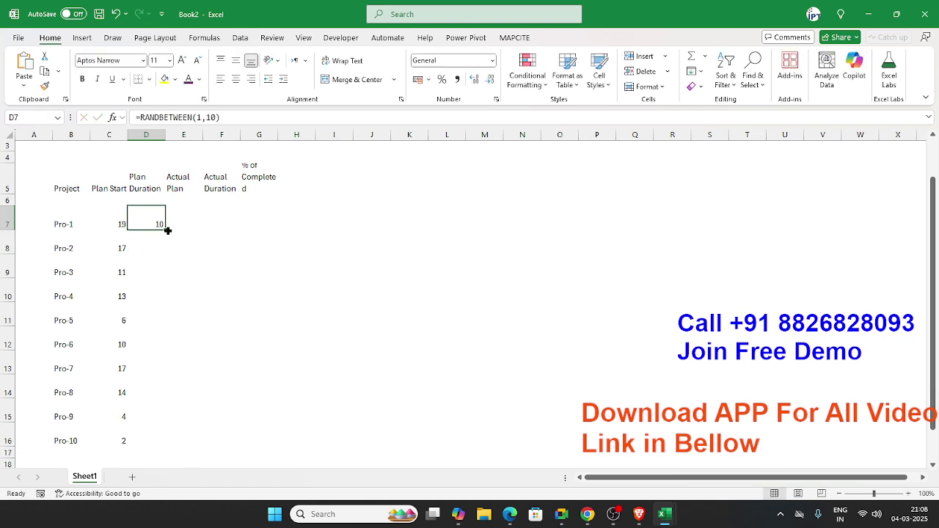
drag(167, 231, 157, 309)
Enter =RANDBETWEEN(1,4) in E7 under Actual Plan.
scroll(157, 308, up, 2)
click(198, 176)
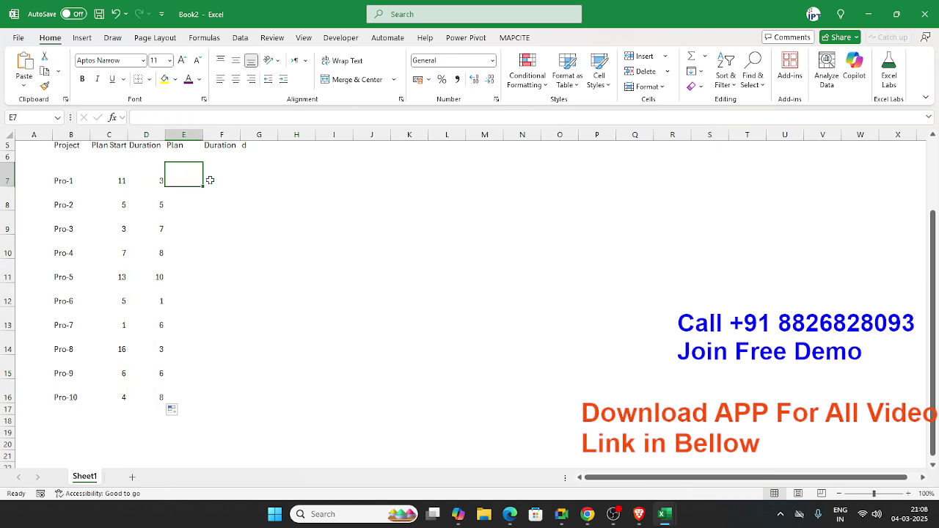
text(=ra)
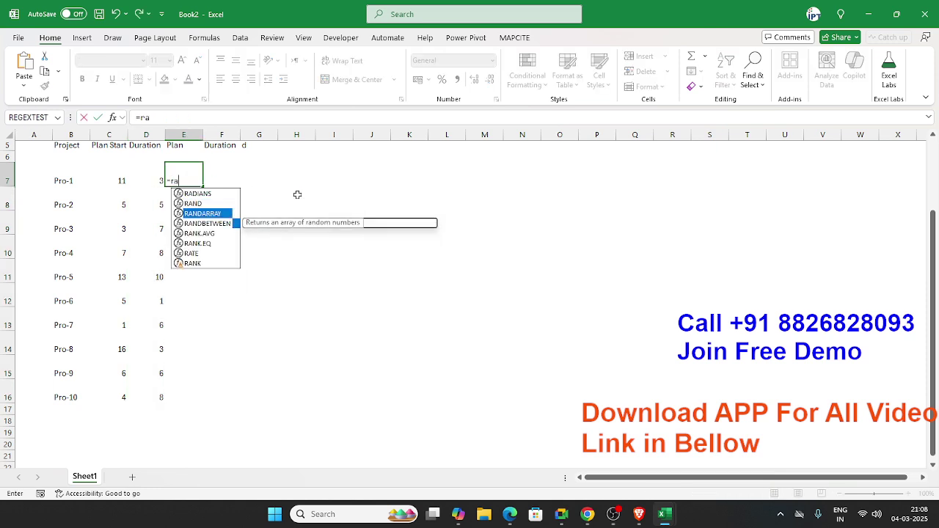
key(Down)
key(Tab)
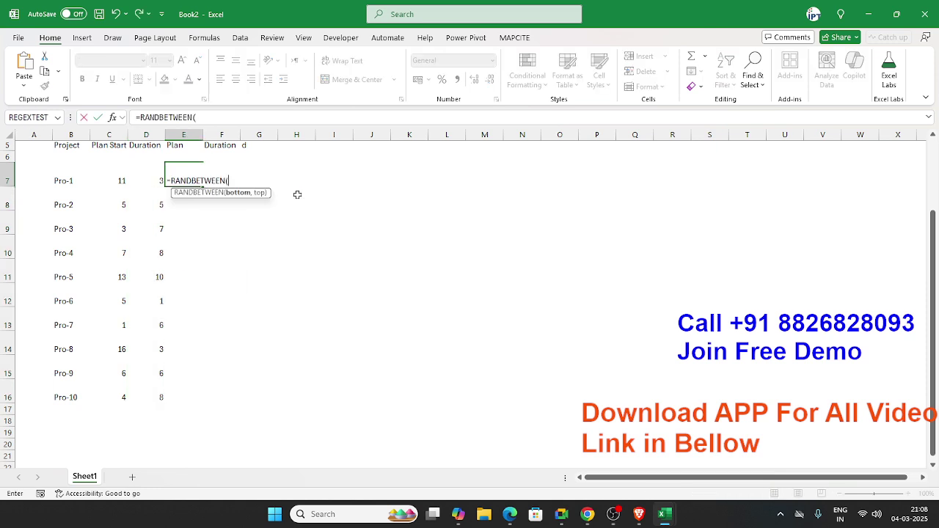
text(1,4)
key(Return)
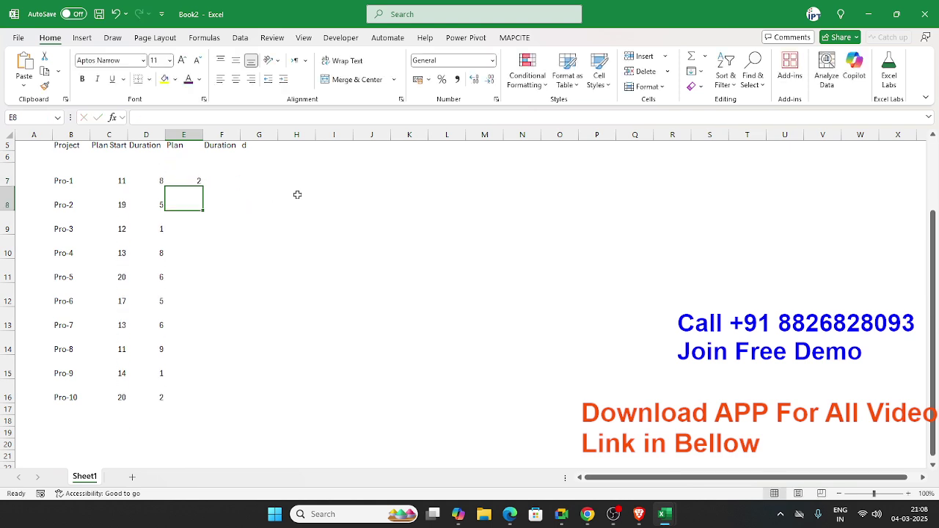
key(Up)
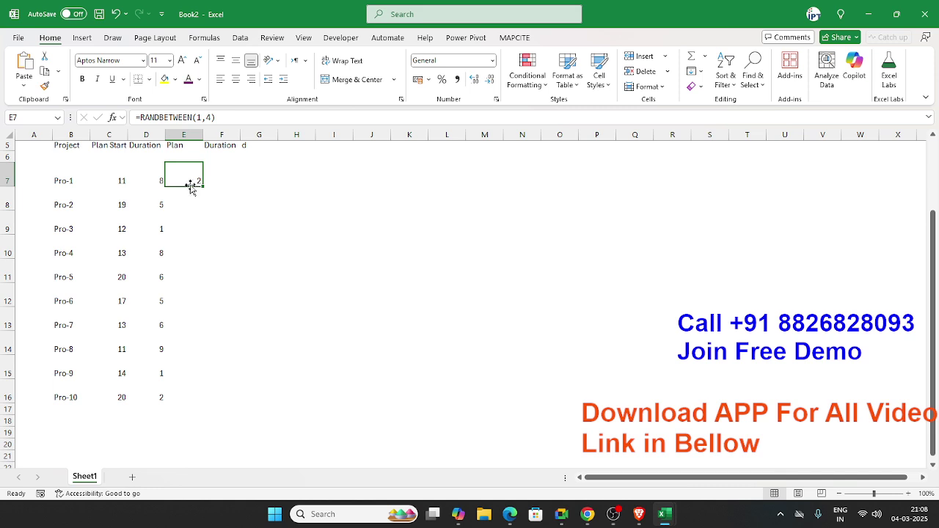
Try extending the formula in E7 to =RANDBETWEEN(1,4)-C7.
click(121, 176)
click(196, 180)
click(225, 116)
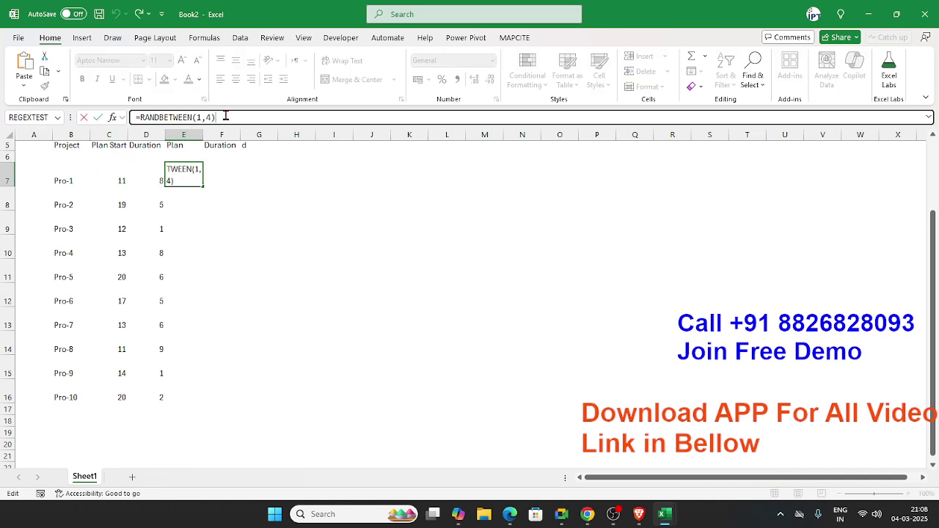
text(-)
click(121, 181)
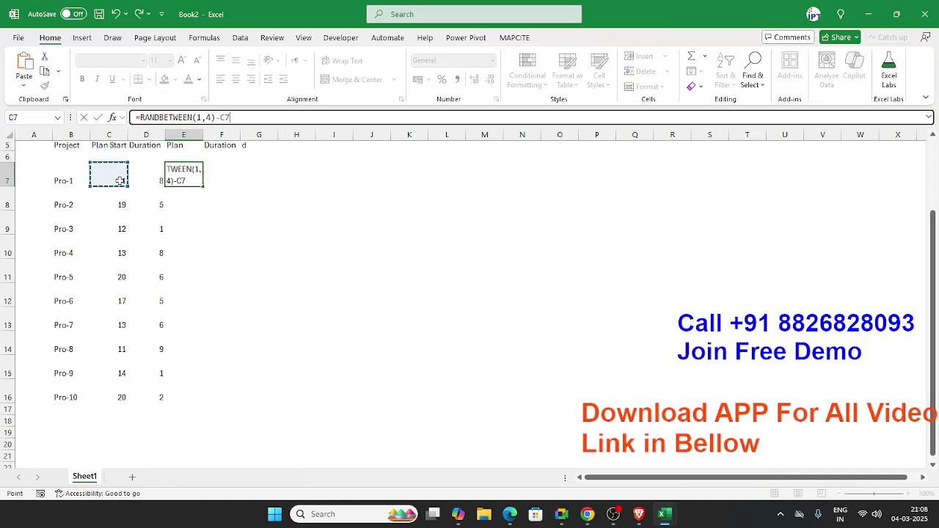
key(Return)
click(193, 181)
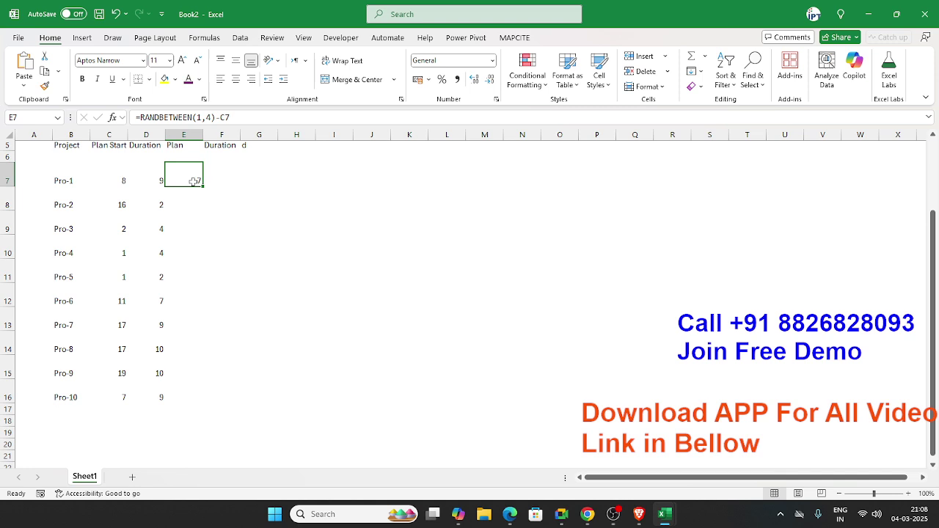
Remove the subtraction of C7 from the end of the E7 formula.
click(250, 116)
key(BackSpace)
key(BackSpace)
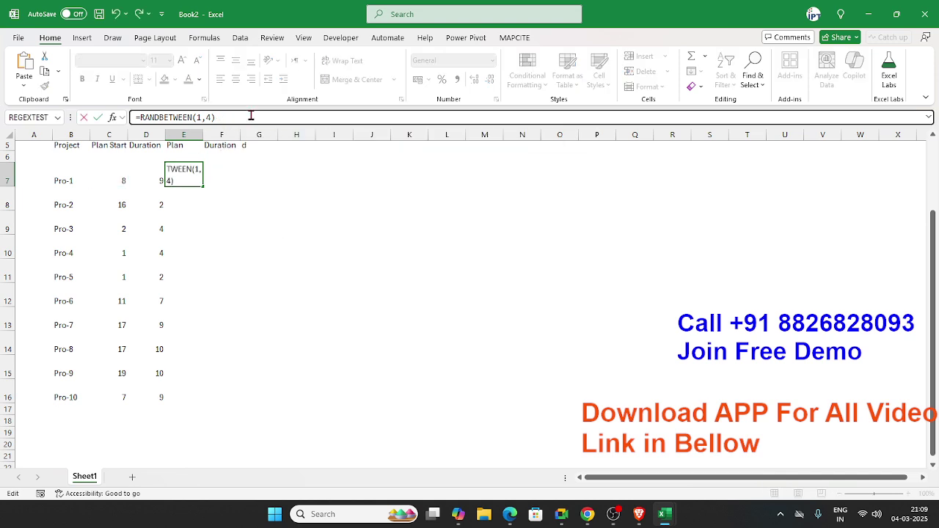
click(121, 179)
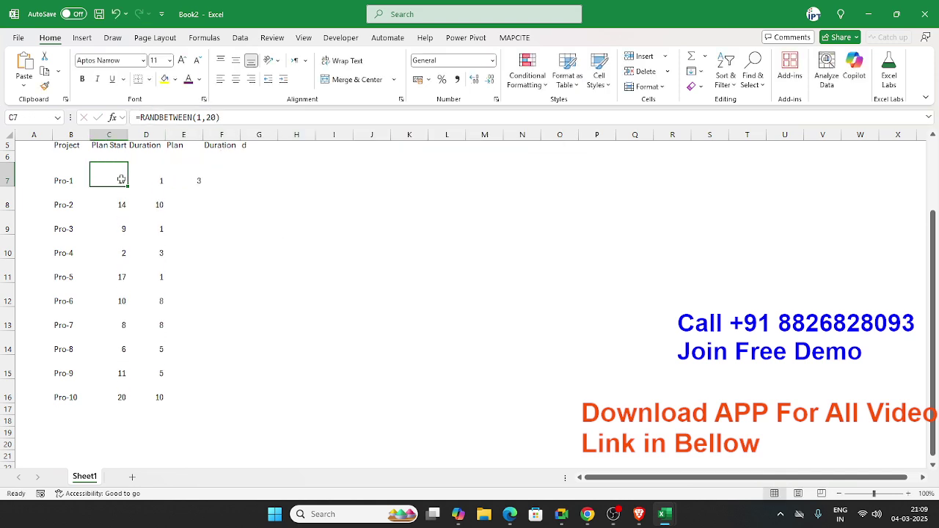
Change the formula in E7 to =C7-RANDBETWEEN(1,4) and fill it down to E16.
click(194, 179)
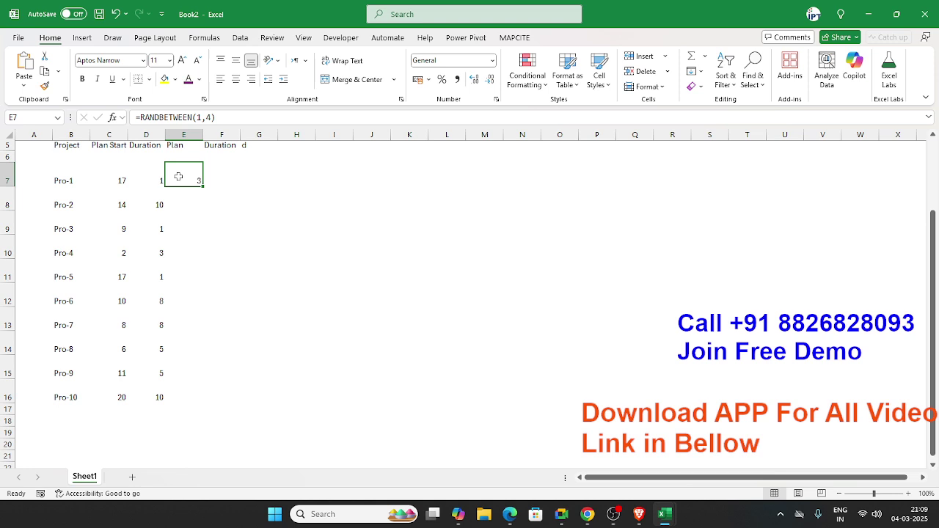
click(141, 117)
click(118, 180)
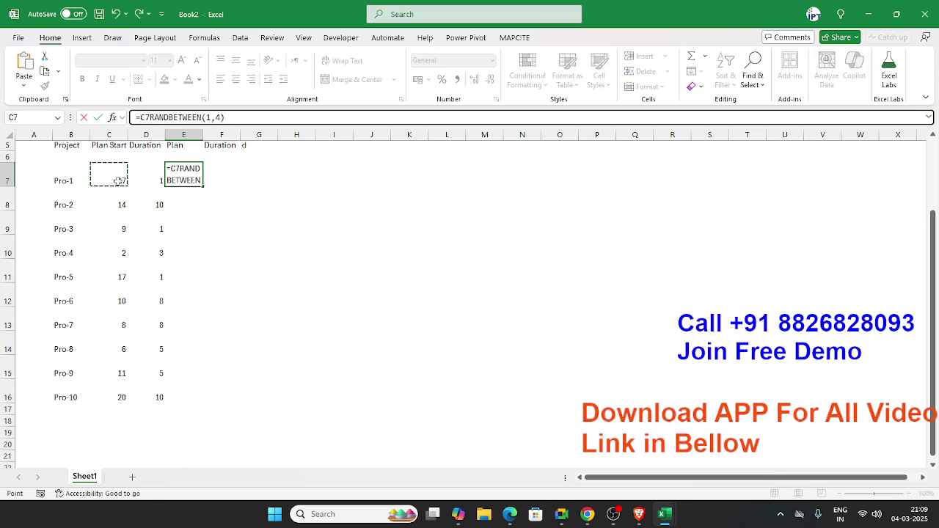
text(-)
key(Return)
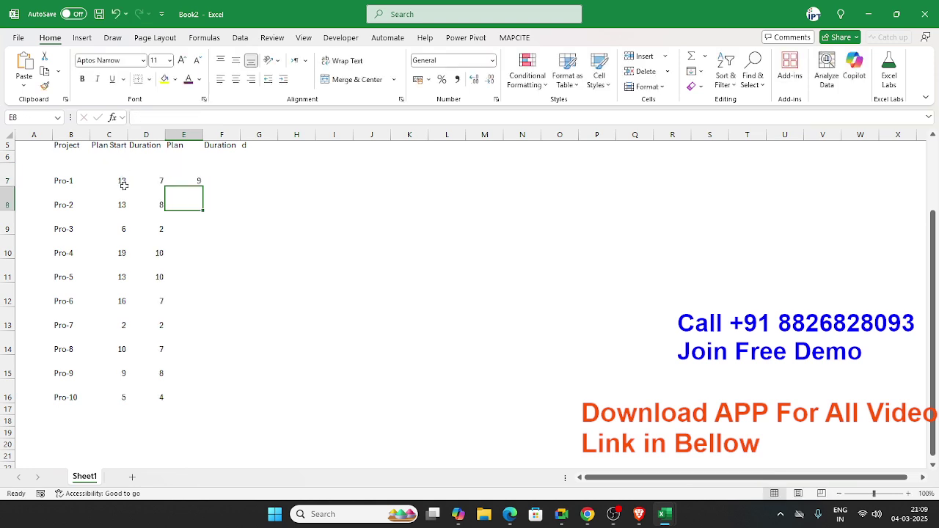
click(198, 184)
drag(202, 187, 199, 400)
Copy the Plan Duration formula from D7 to F7 and fill it down to F16 for Actual Duration.
drag(173, 235, 164, 185)
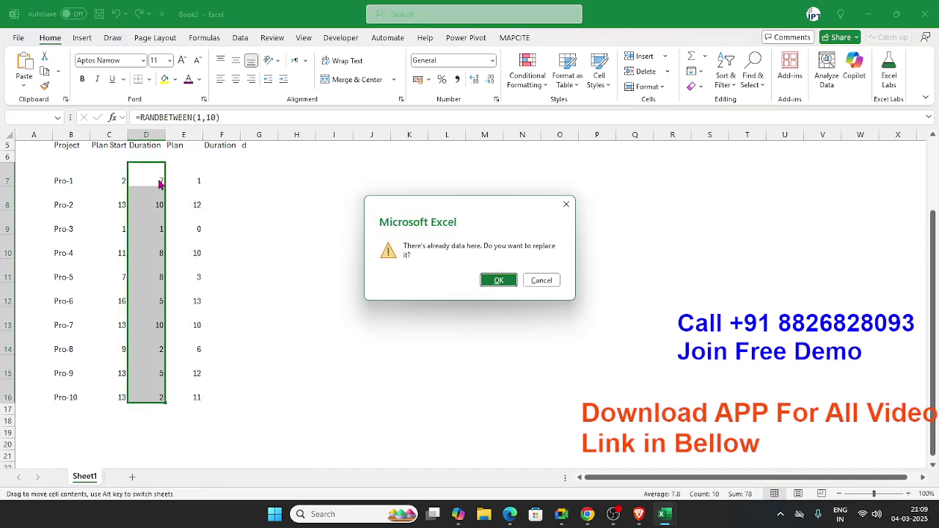
key(Escape)
click(151, 174)
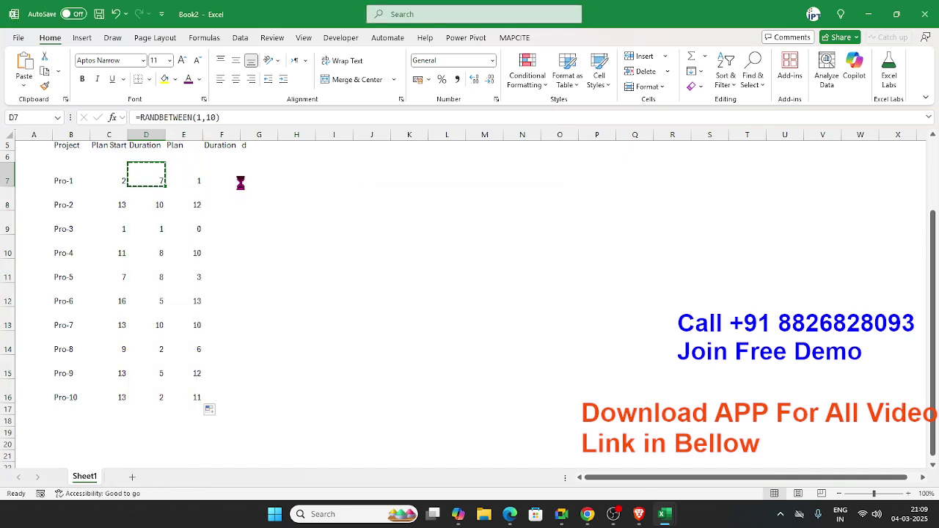
key(ctrl+c)
click(235, 176)
key(ctrl+v)
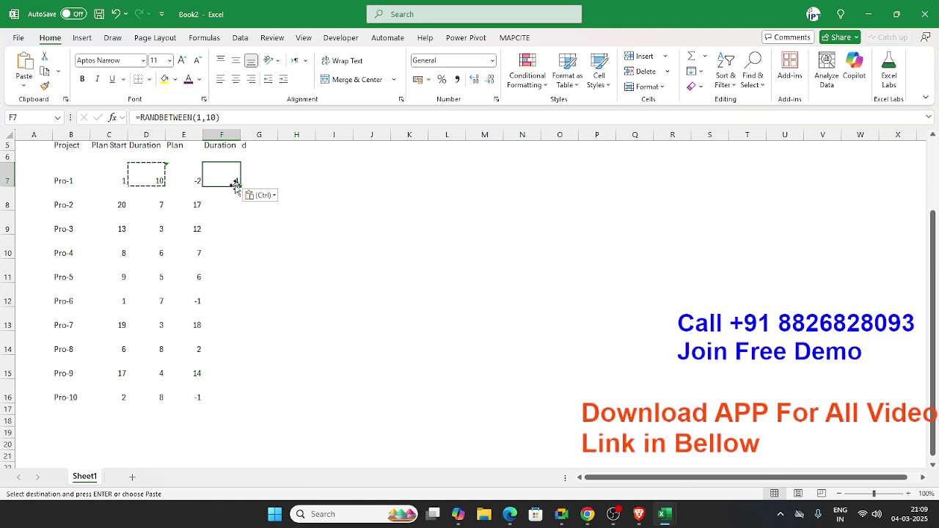
drag(241, 187, 237, 398)
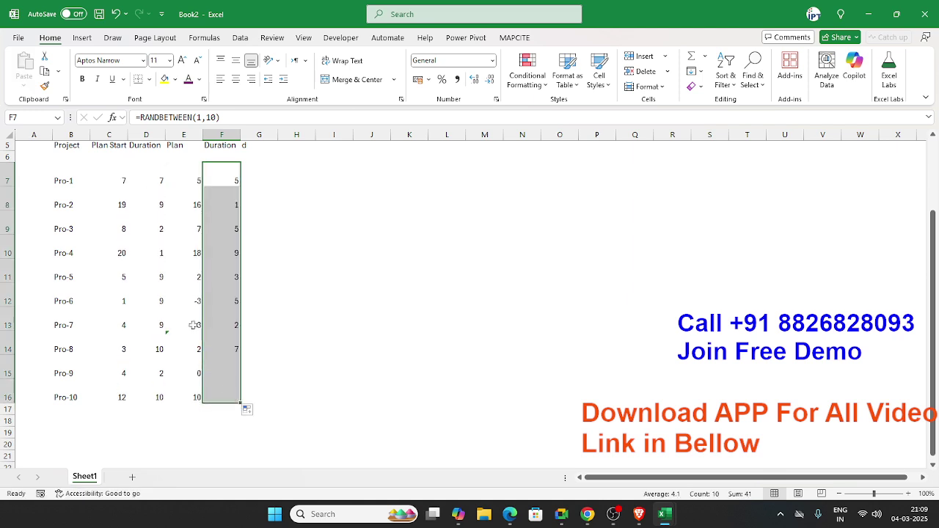
Examine the Actual Plan results in column E against the Plan Start values in column C.
click(191, 195)
click(191, 299)
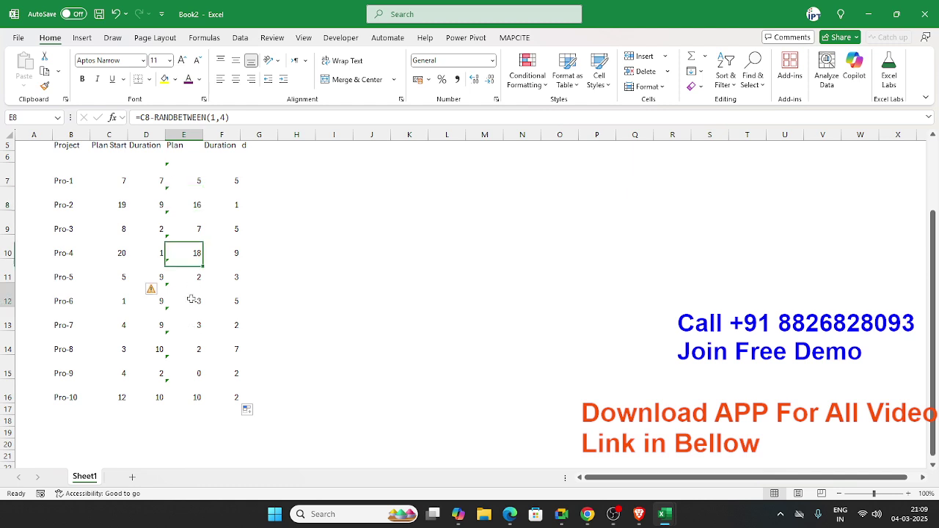
click(191, 299)
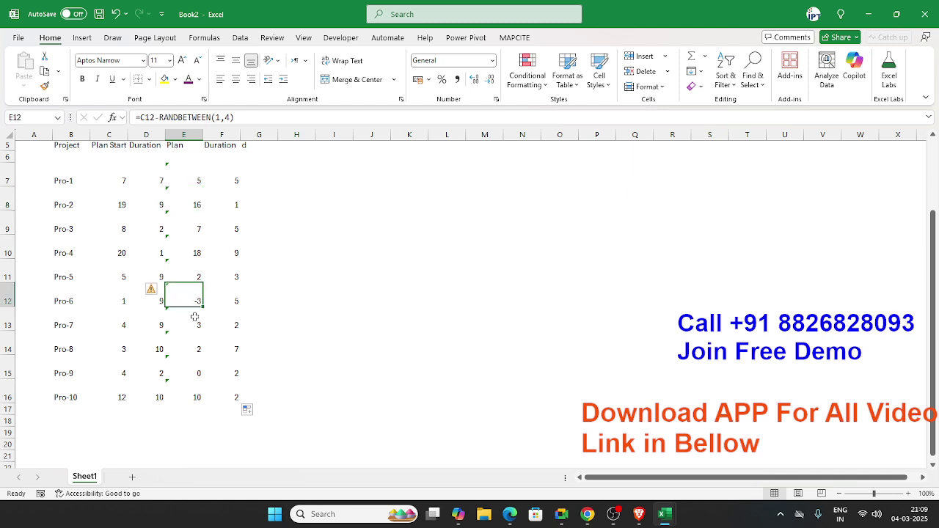
click(120, 182)
click(119, 210)
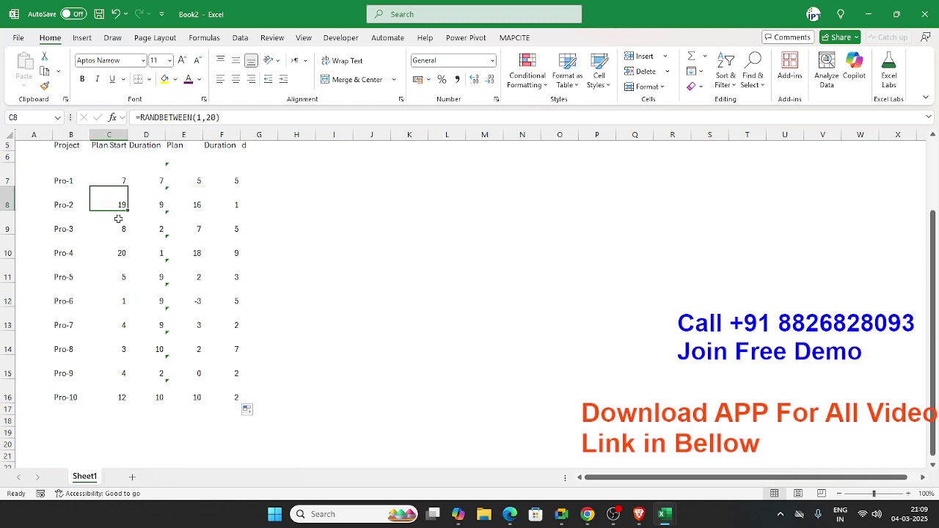
click(199, 279)
click(199, 303)
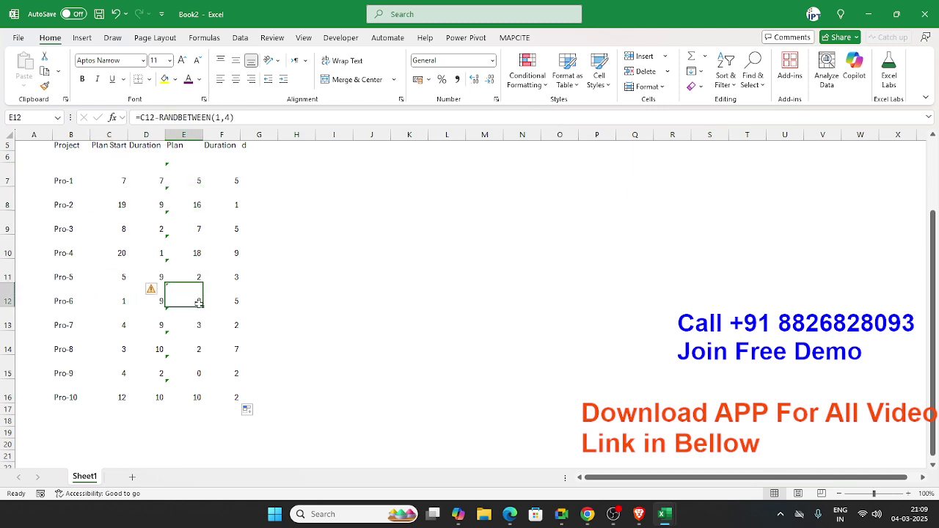
click(194, 183)
scroll(198, 213, up, 1)
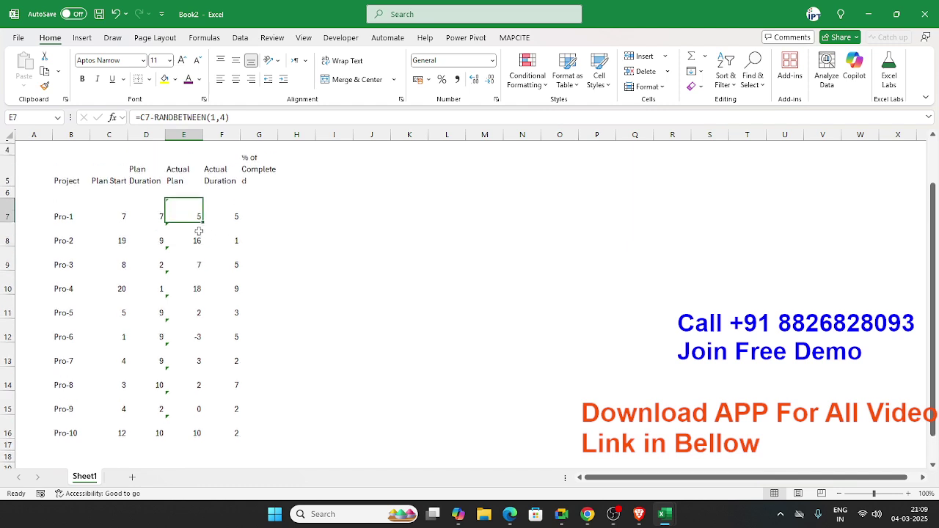
Wrap the E7 formula in ABS as =ABS(C7-RANDBETWEEN(1,4)) and fill it down to E16.
click(145, 118)
text(abd)
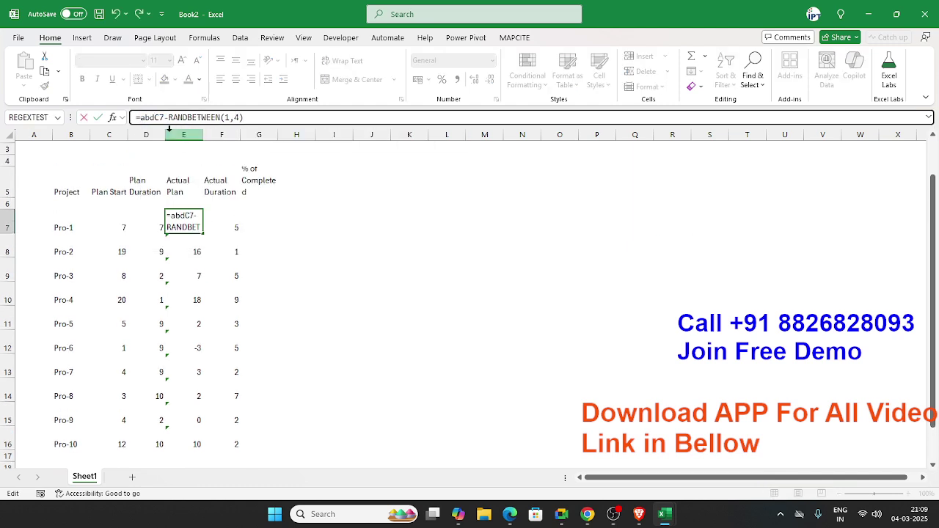
key(BackSpace)
key(Tab)
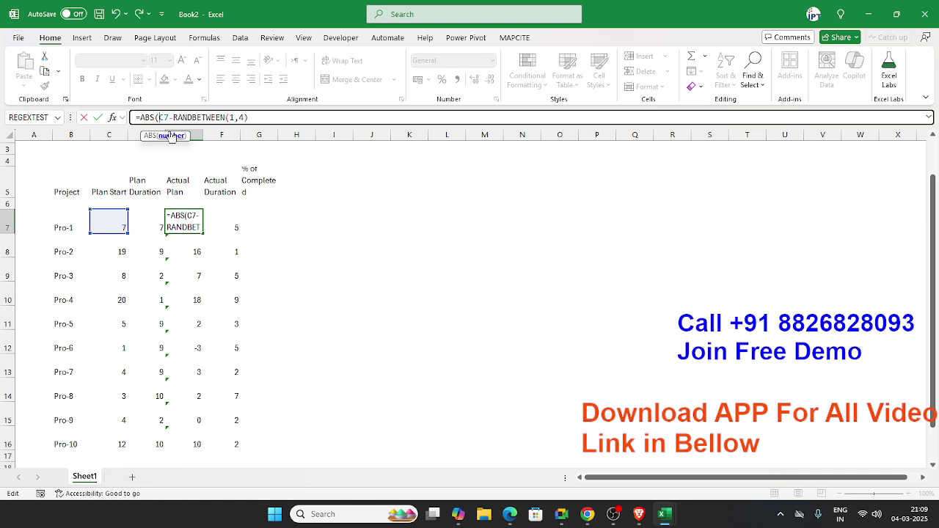
click(288, 119)
key(Return)
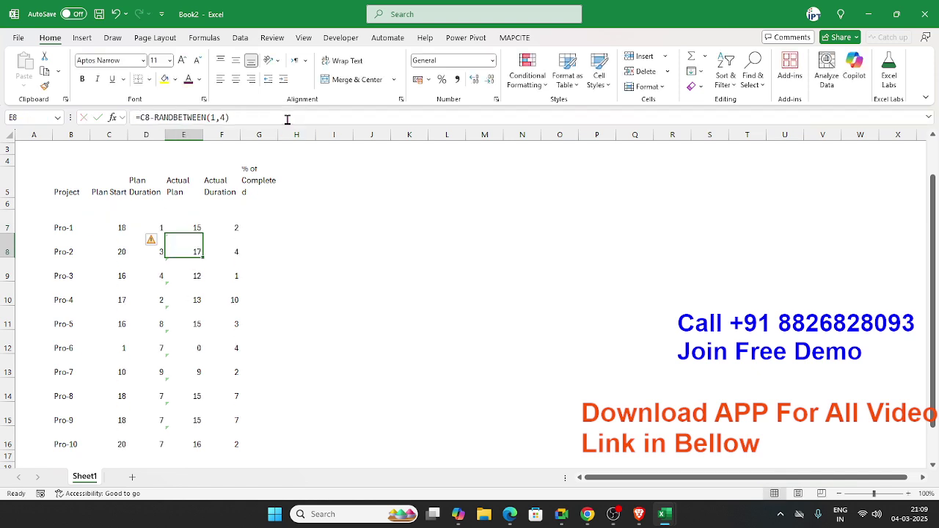
click(195, 221)
drag(203, 233, 206, 446)
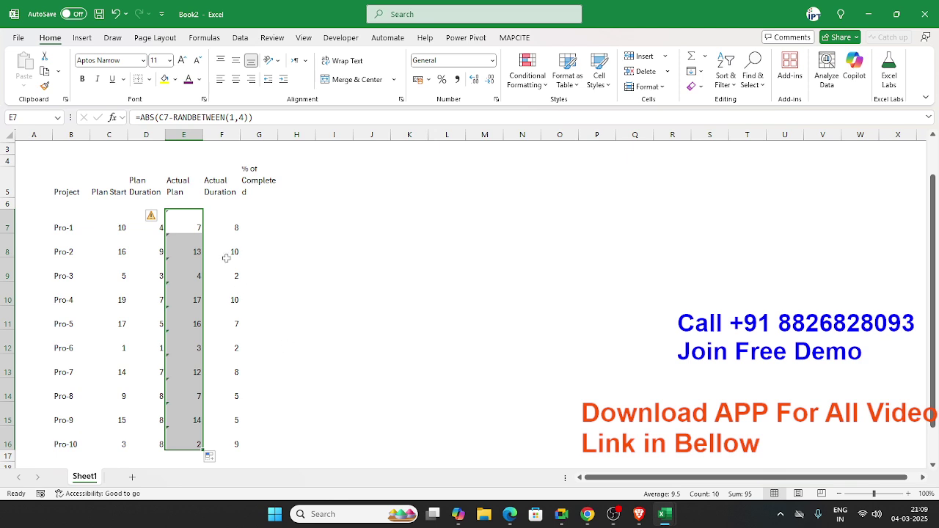
Examine the Actual Duration values in column F and the revised Actual Plan formula in E7.
click(233, 230)
key(Down)
key(Down)
key(Down)
key(Down)
key(Down)
key(Down)
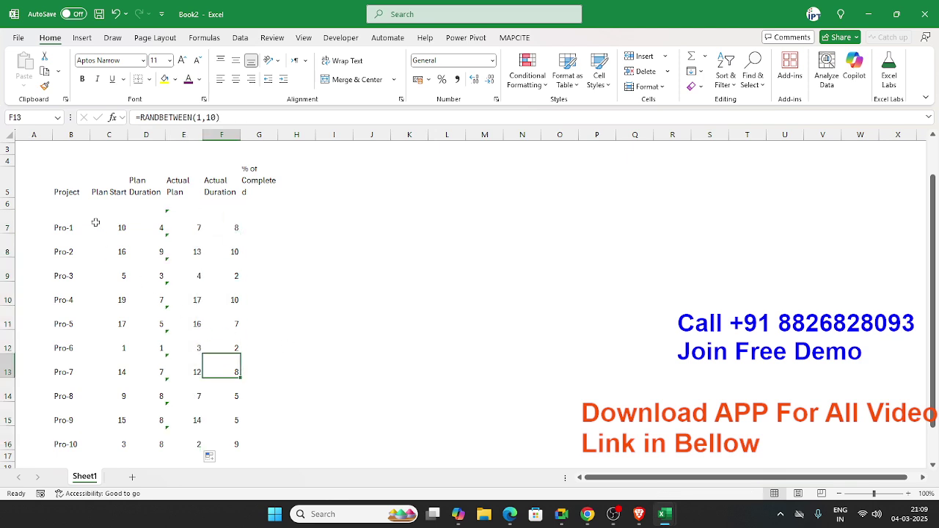
click(217, 231)
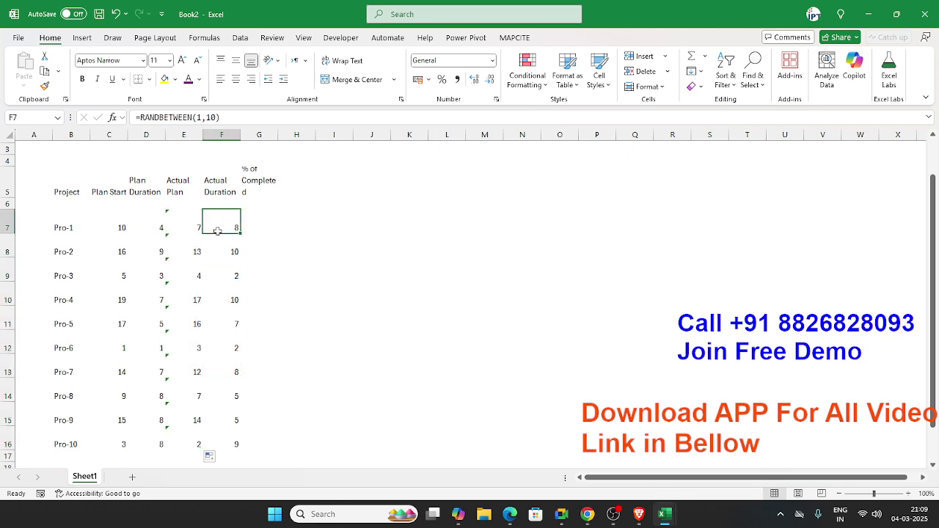
click(171, 226)
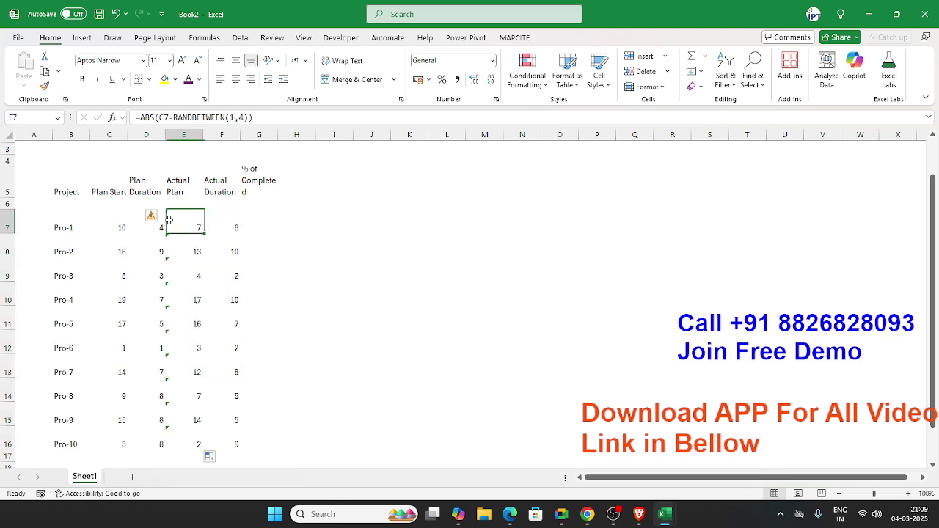
click(255, 433)
click(271, 268)
Replace the random formulas in C7:F16 with static values by copying the range and pasting only values over it.
drag(117, 229, 235, 436)
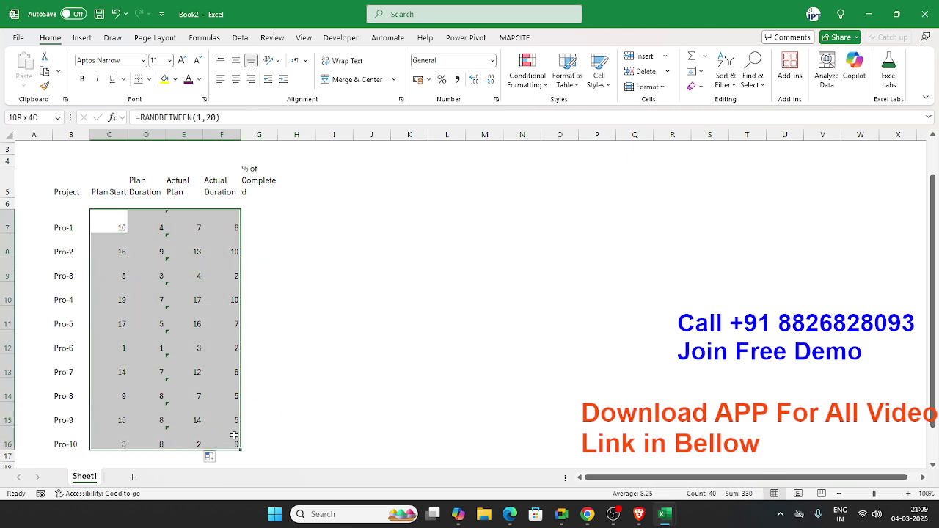
key(ctrl+c)
click(32, 89)
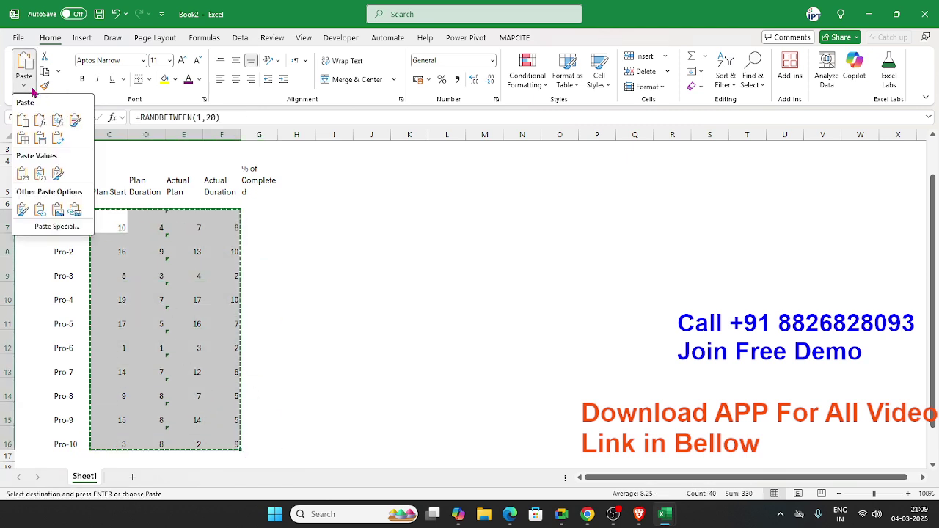
click(22, 173)
click(156, 252)
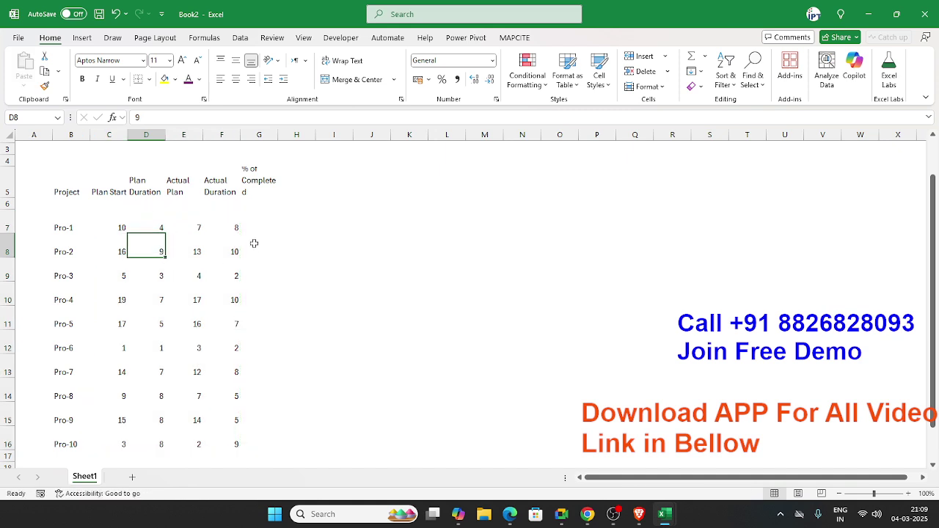
Enter the formula =RAND() in G7 for Pro-1's completion percentage.
click(250, 219)
text(=ra)
key(Down)
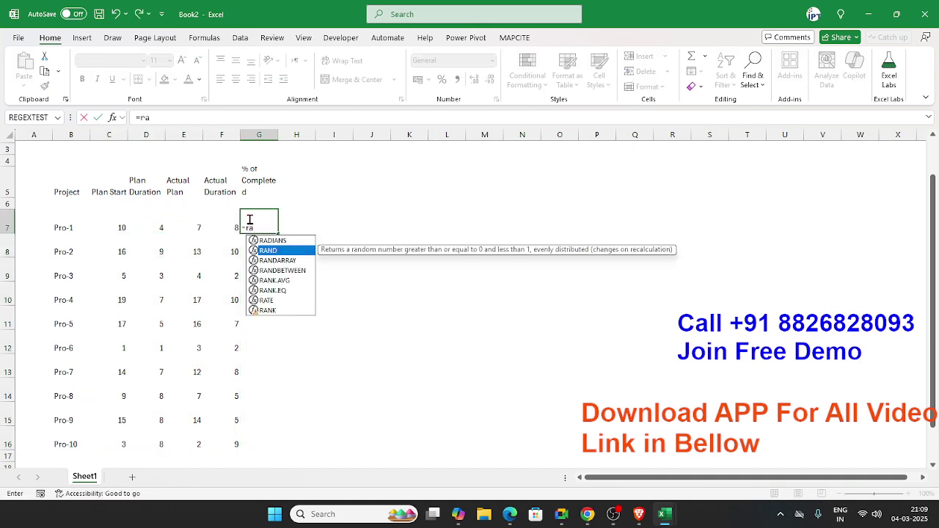
key(Down)
key(Down)
key(Up)
key(Up)
key(Tab)
key(Return)
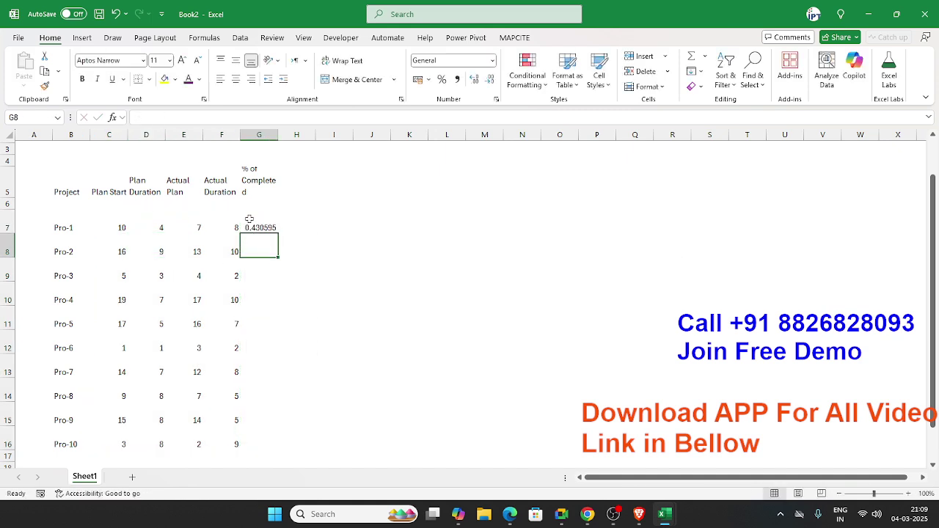
Format G7 as a percentage and fill its formula down to G16.
click(249, 218)
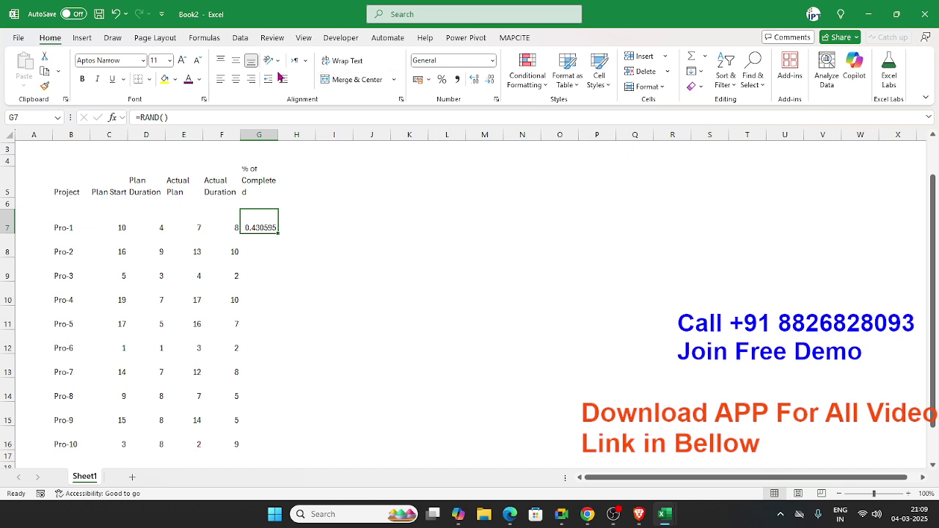
click(442, 80)
drag(279, 233, 269, 444)
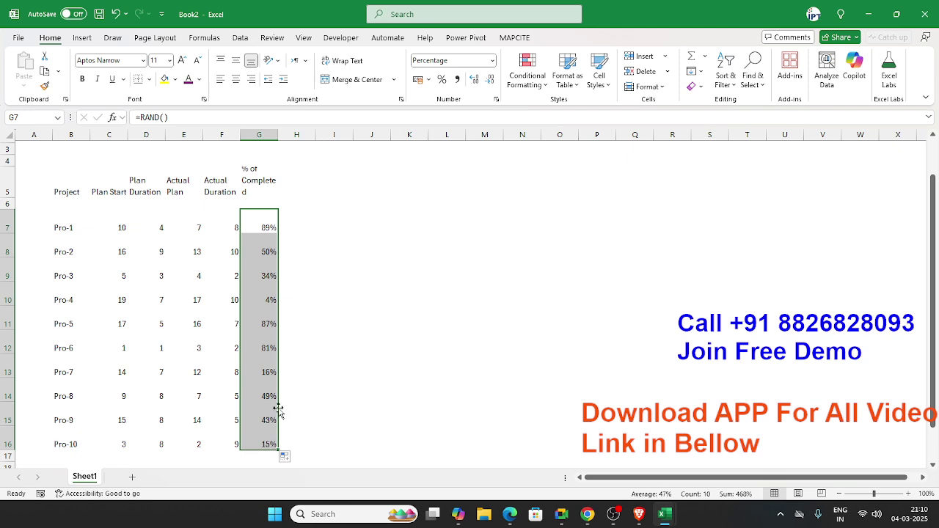
Add the header "Time Line" in H5, next to the completion percentage header.
click(308, 201)
key(Up)
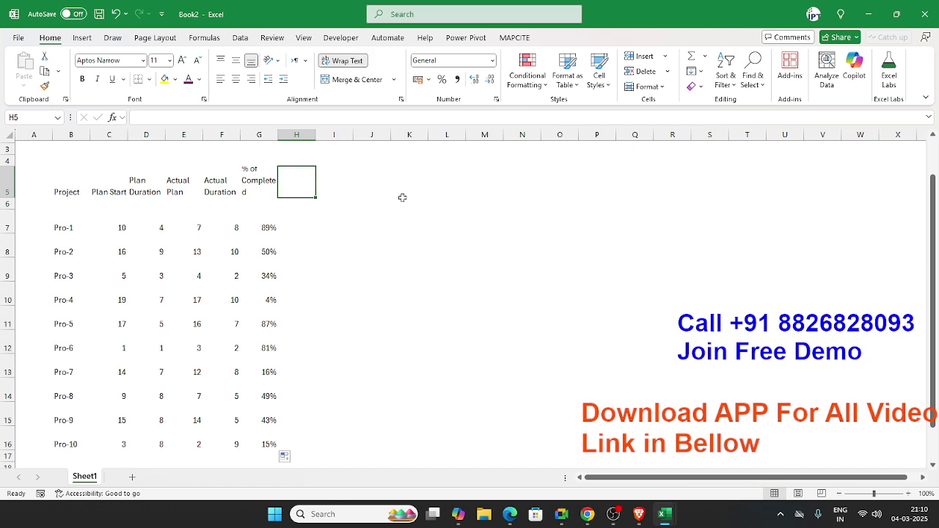
text(Time)
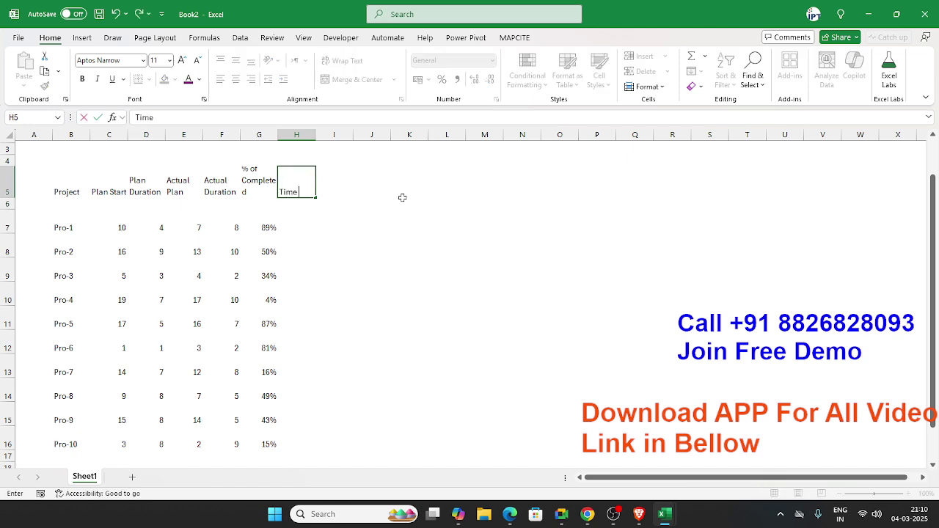
text( Line)
key(Return)
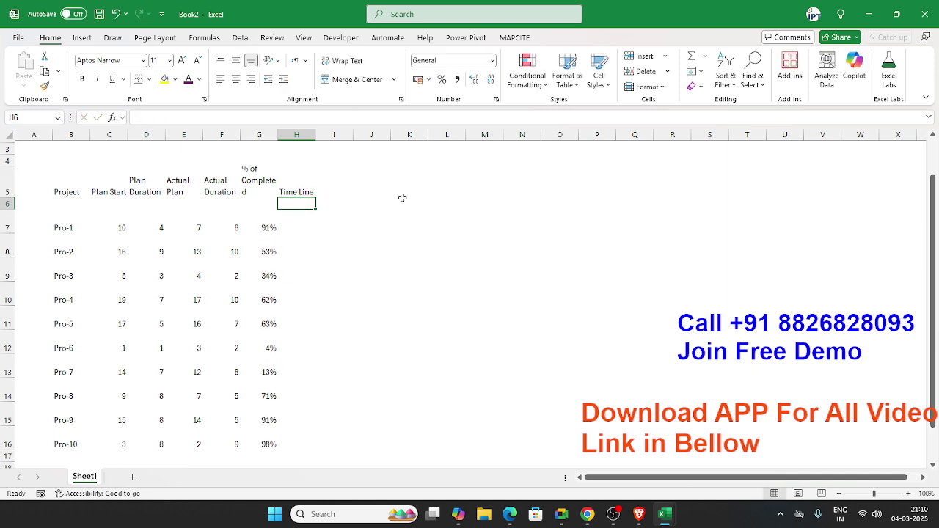
Start the timeline numbering with 1 in H6 and the formula =H6+1 in I6.
text(1)
key(Tab)
text(=H6+1)
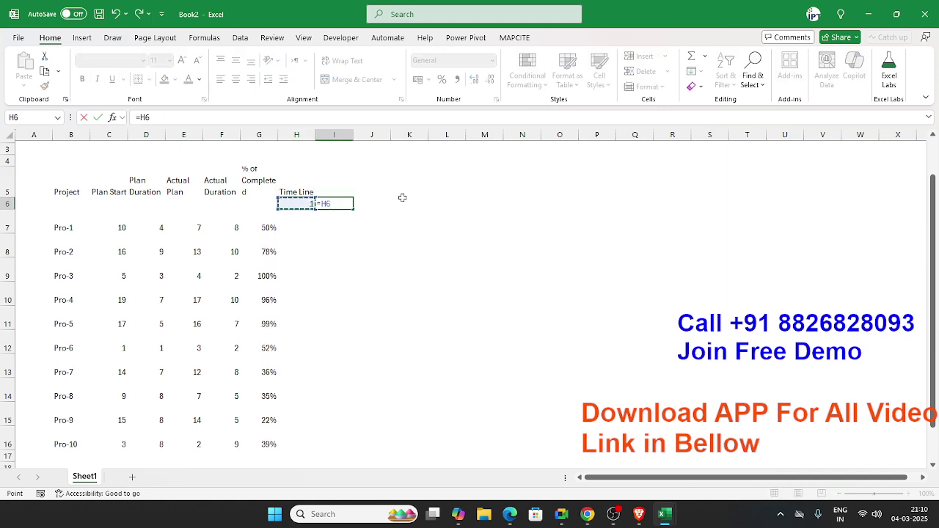
key(Return)
Convert the completion percentages in G7:G16 to static values by copying and pasting only values over them.
key(Left)
key(Left)
key(ctrl+shift+Down)
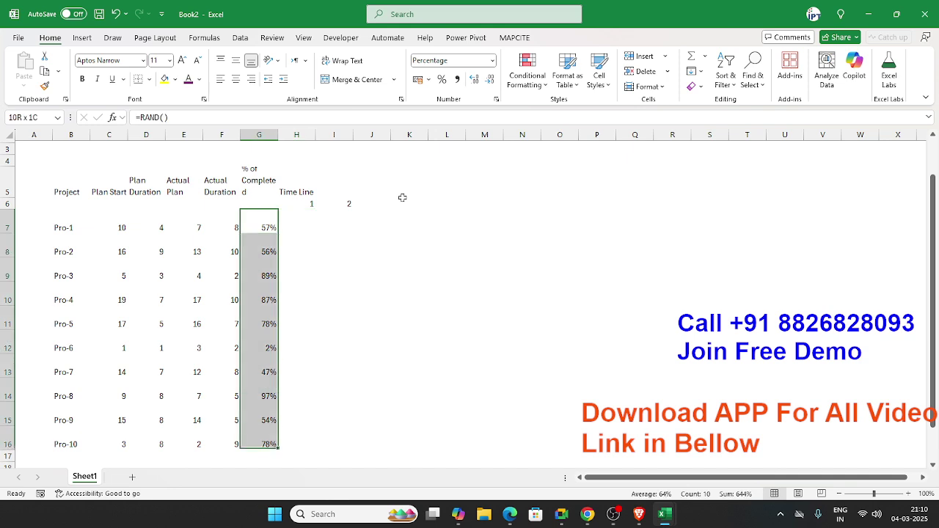
key(ctrl+c)
click(24, 82)
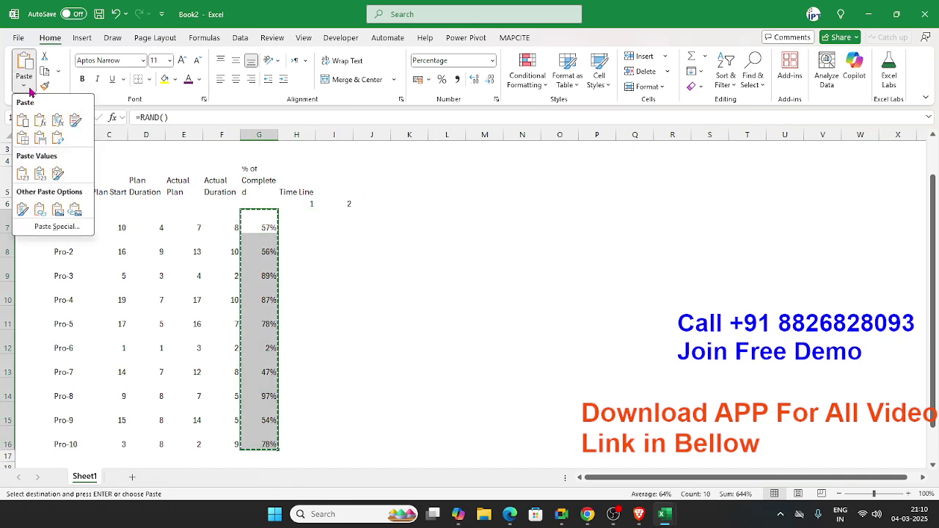
click(26, 176)
Fill the timeline formula from I6 across row 6 through column BE.
click(336, 203)
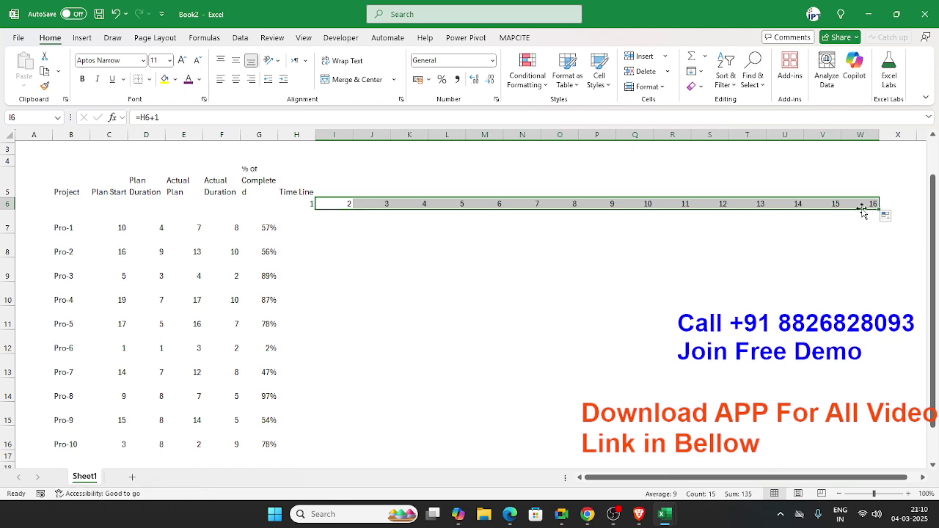
click(864, 204)
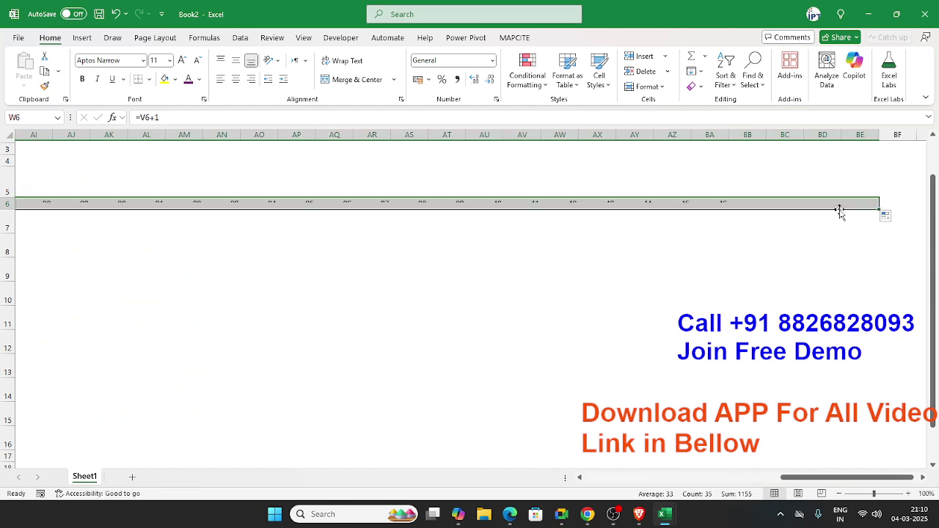